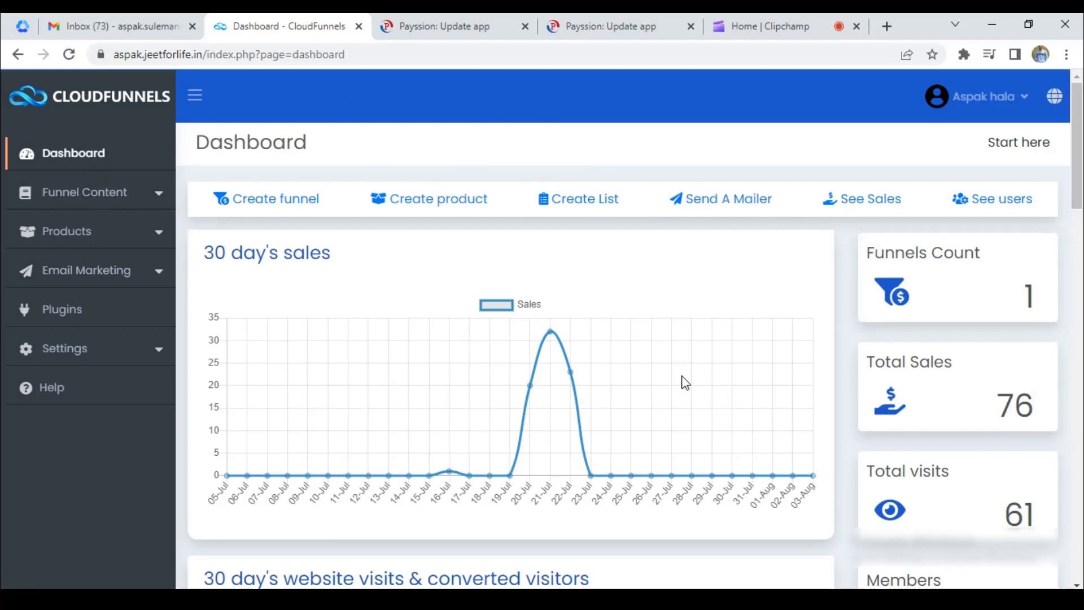
Install the Payssion Payment Plugin from the CloudFunnels Marketplace's Top Picks.
left_click(67, 311)
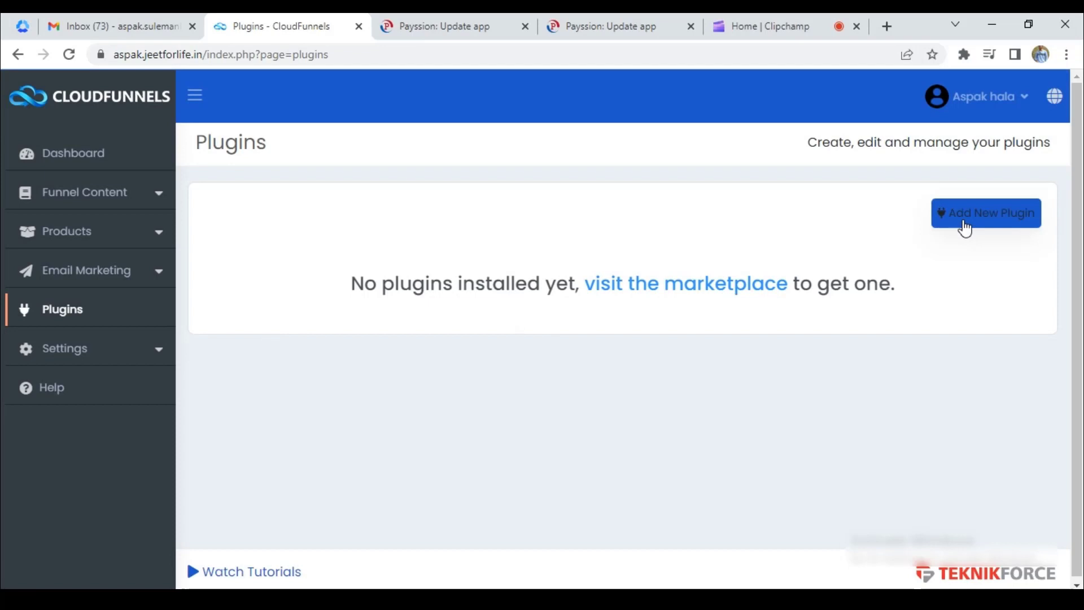
left_click(965, 228)
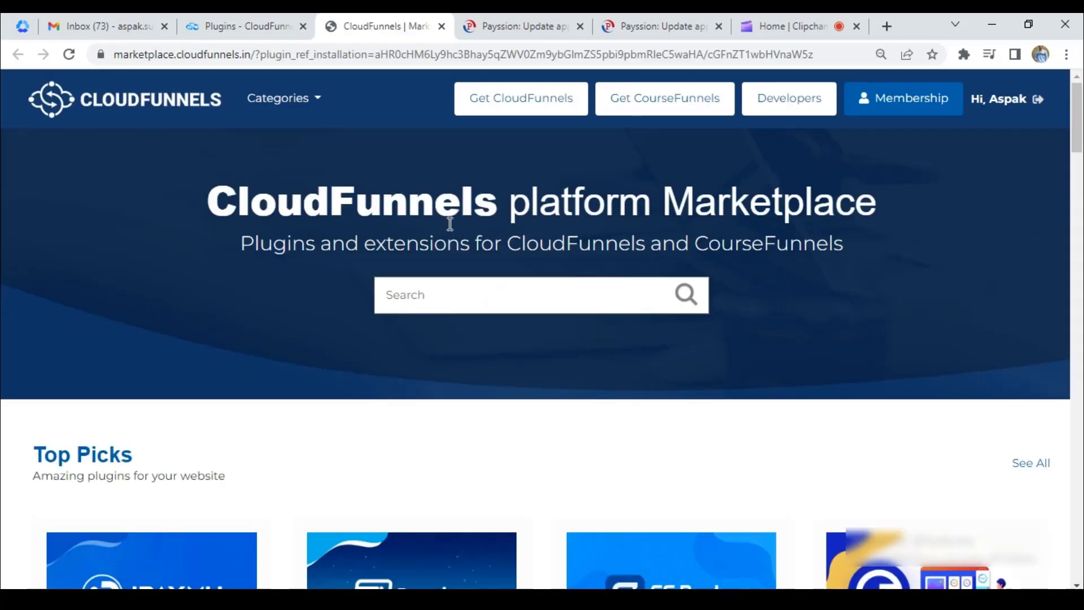
left_click(472, 303)
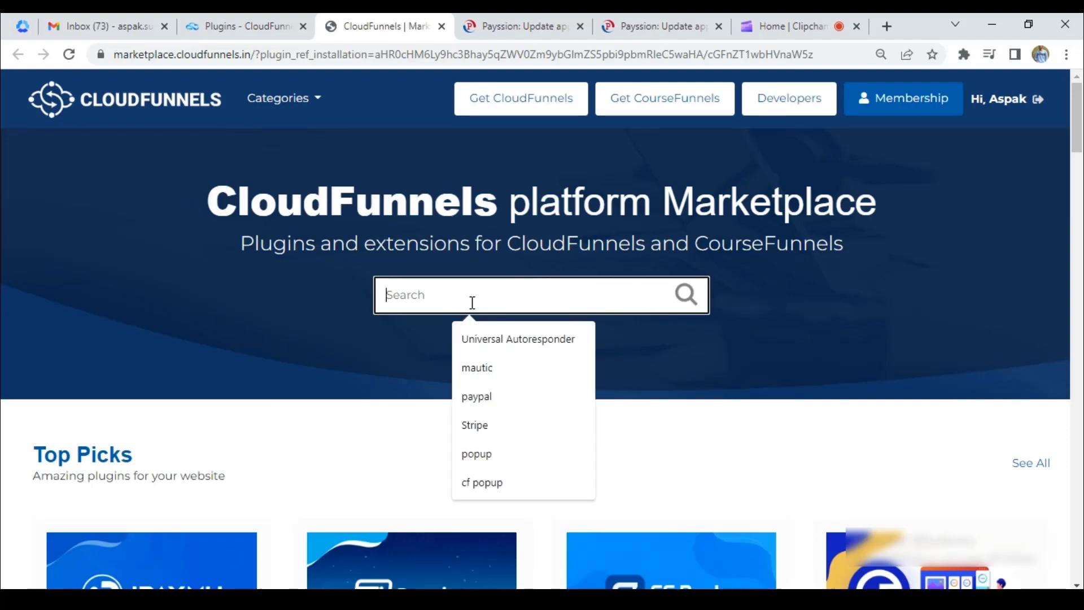
left_click(1082, 271)
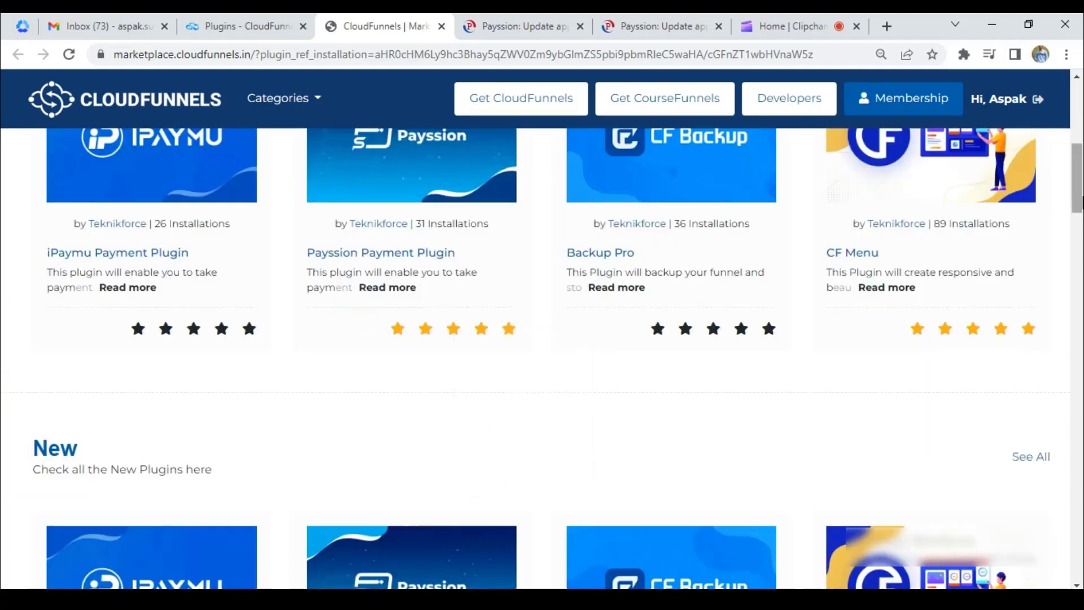
left_click_drag(1078, 196, 1078, 167)
scroll(1078, 166, "up", 3)
scroll(495, 393, "down", 3)
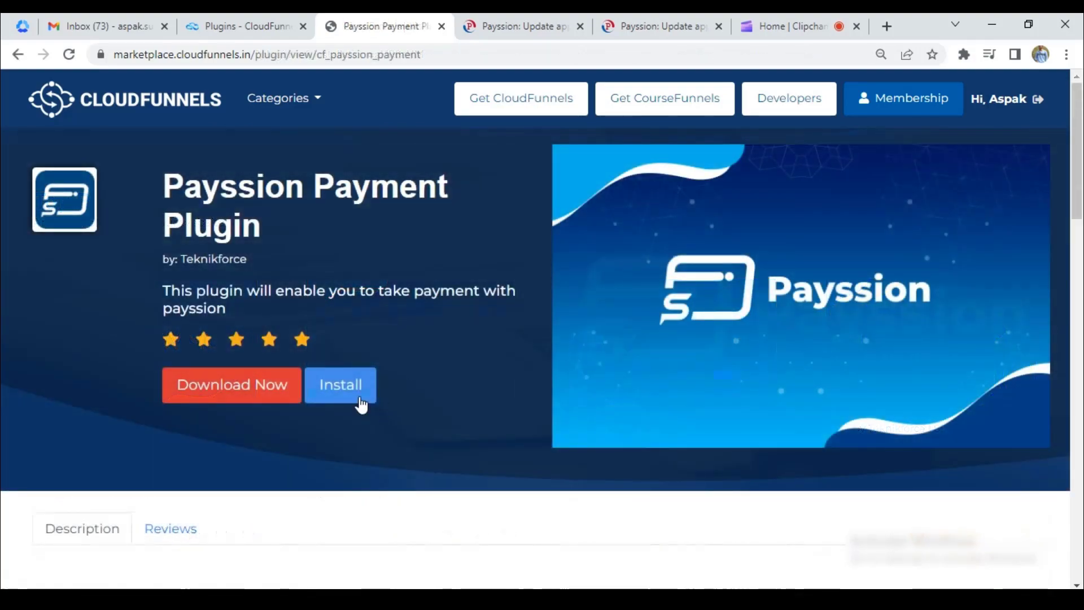
left_click(361, 405)
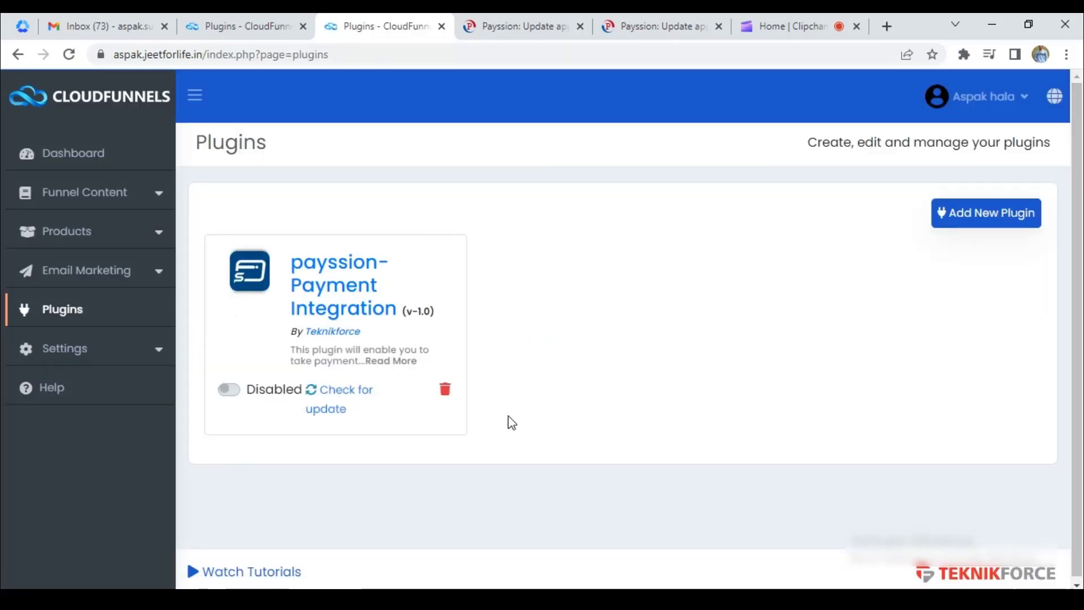
Switch the payssion plugin to Active and view its All Setups list, which shows 0 payment methods.
left_click(228, 391)
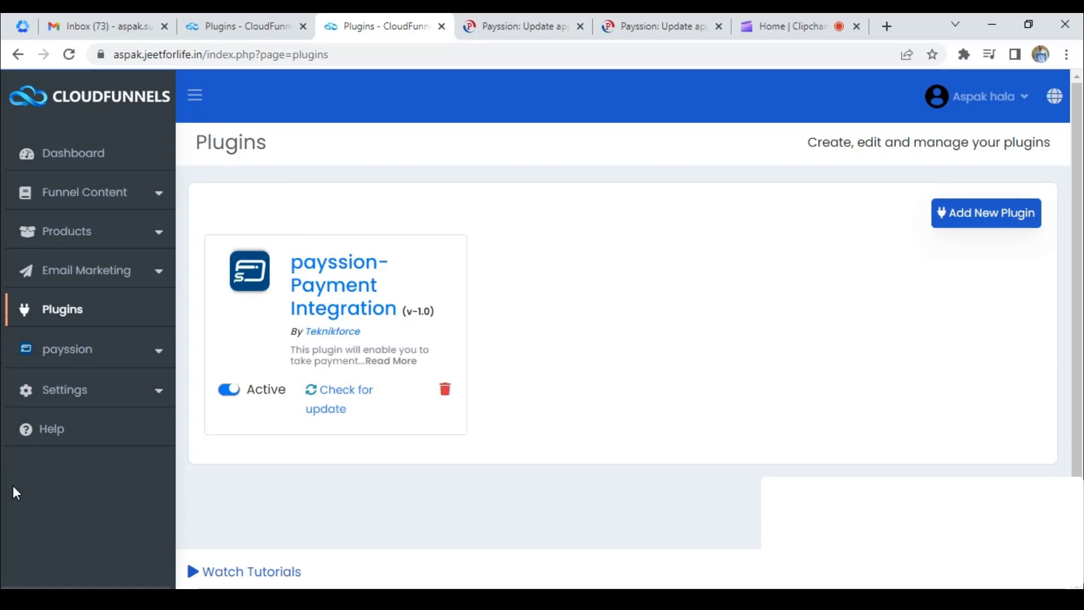
left_click(103, 359)
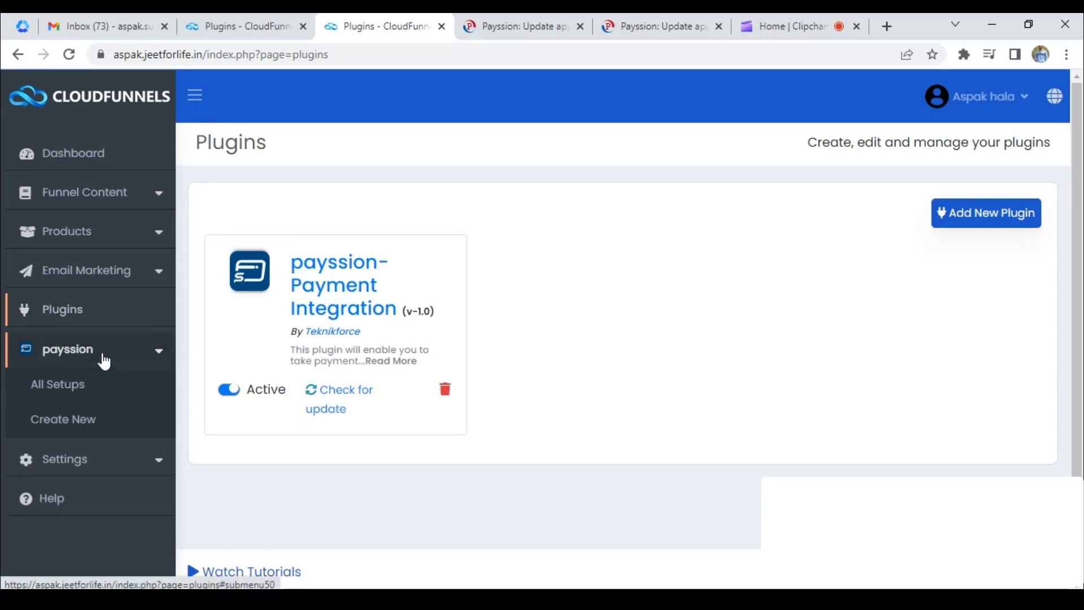
left_click(76, 385)
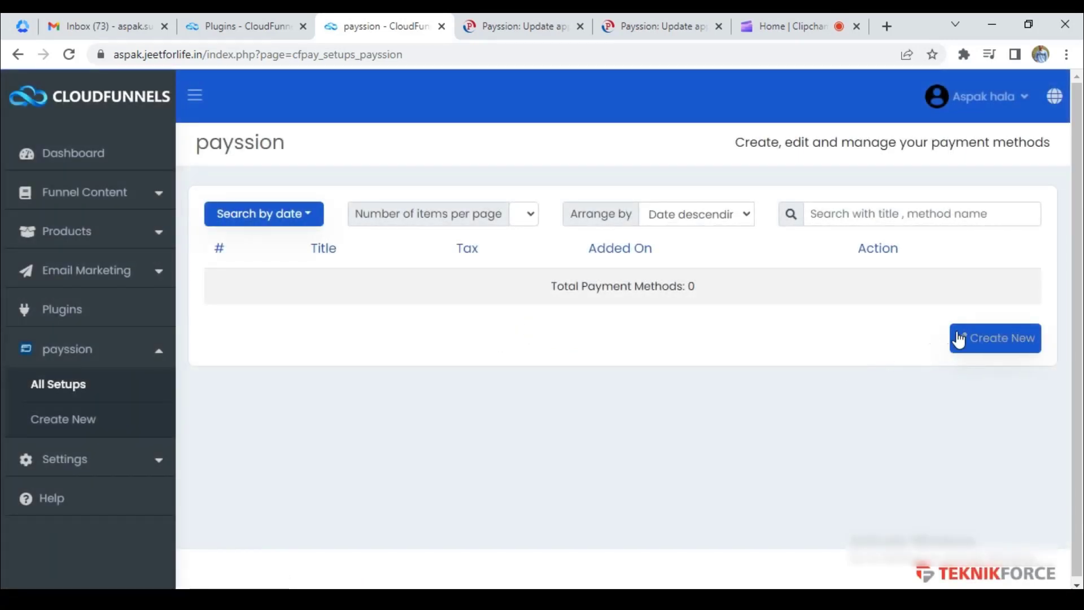
Create a new payssion setup titled 'Payssion' and bring up Payssion's Add App page.
left_click(960, 339)
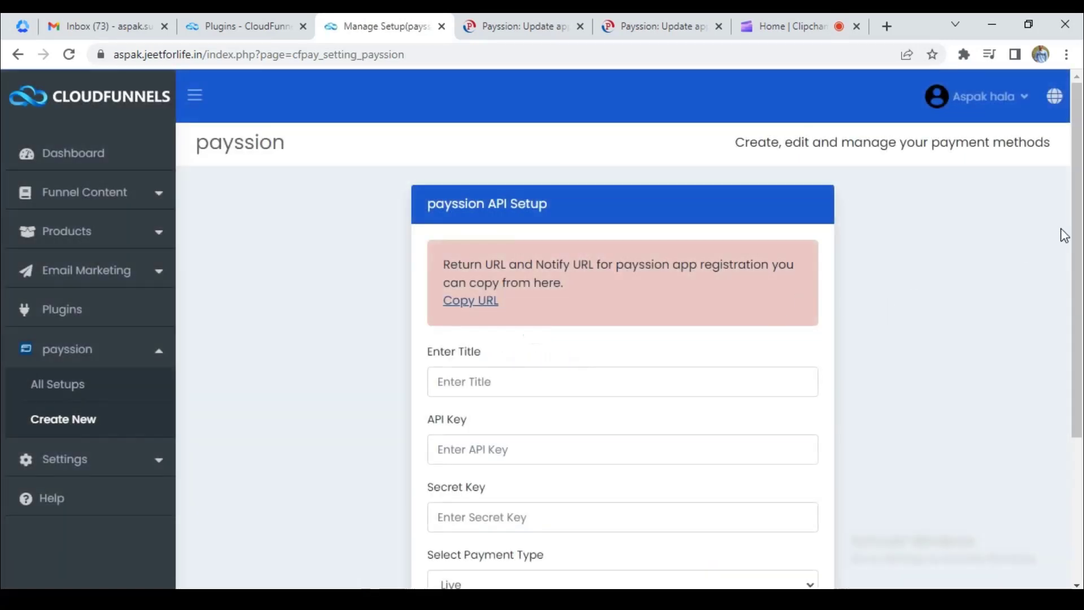
scroll(1064, 235, "down", 3)
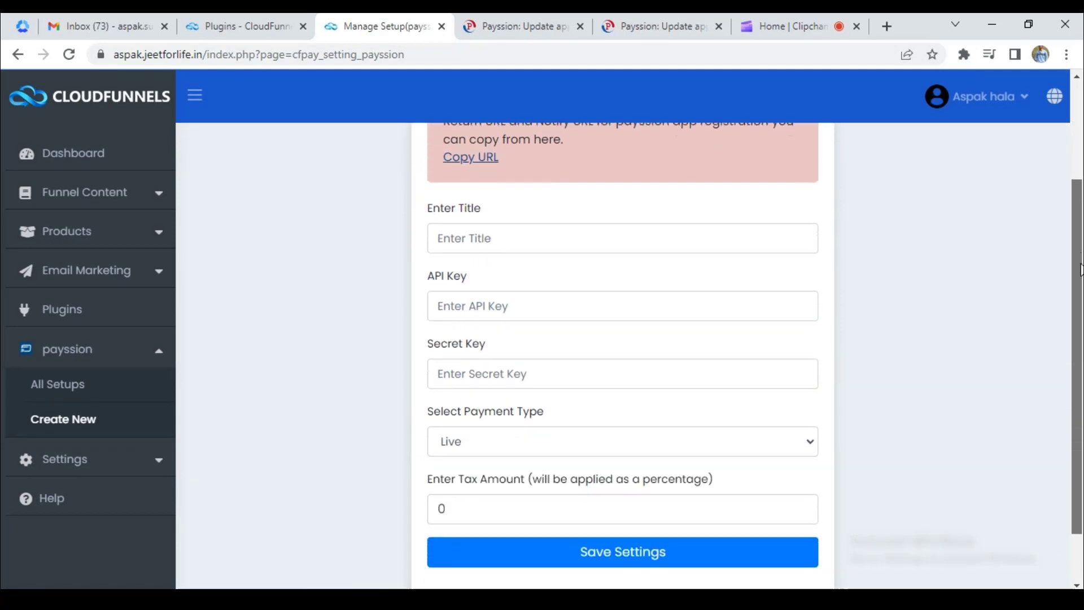
left_click_drag(1079, 270, 1069, 225)
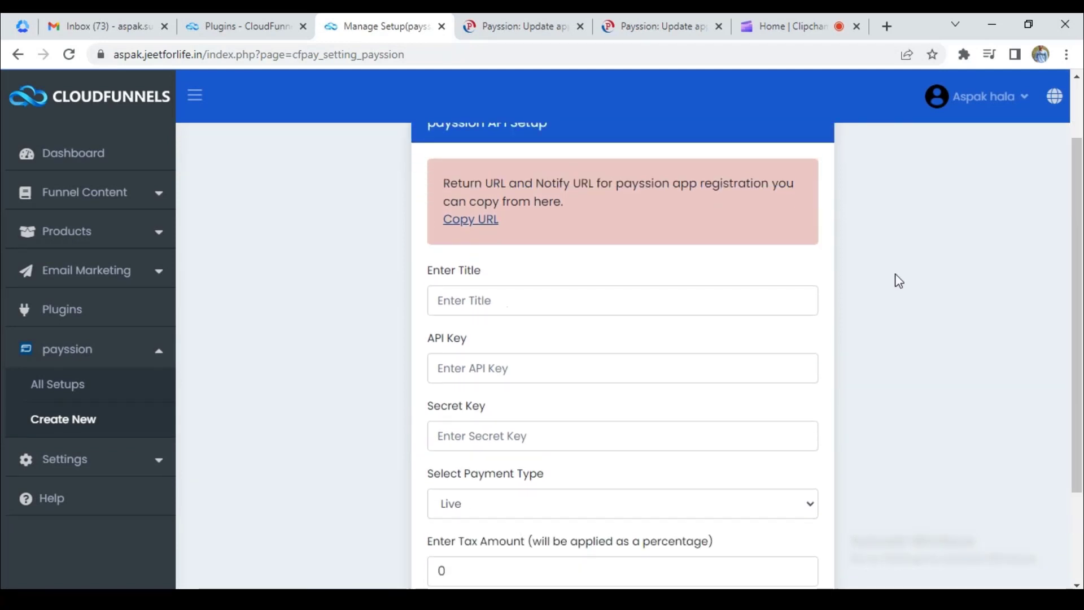
left_click(618, 314)
type("Pas")
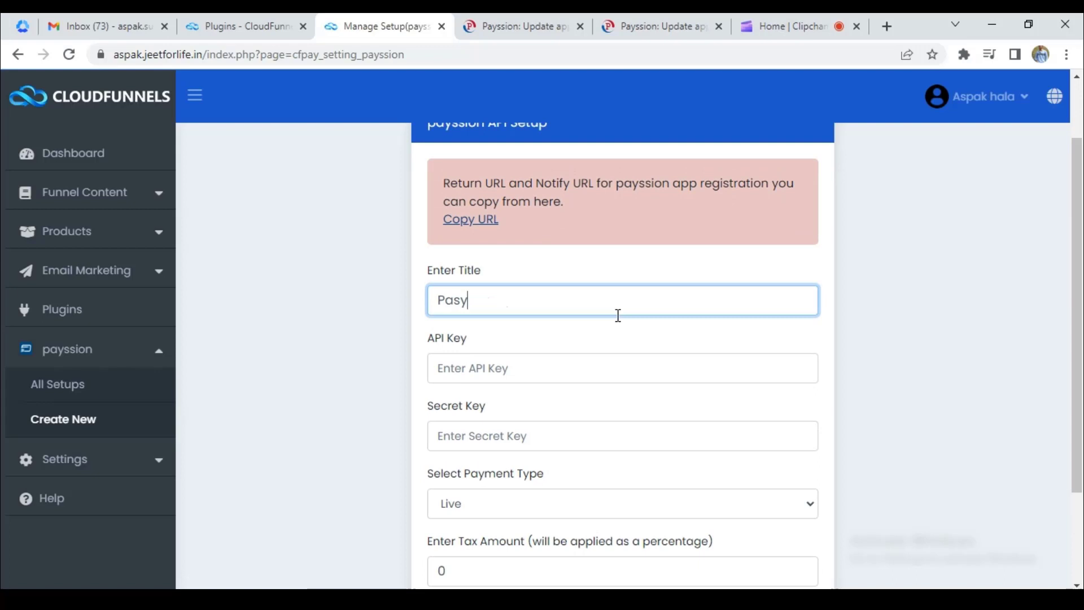
type("y")
key("BackSpace")
key("BackSpace")
type("yssion")
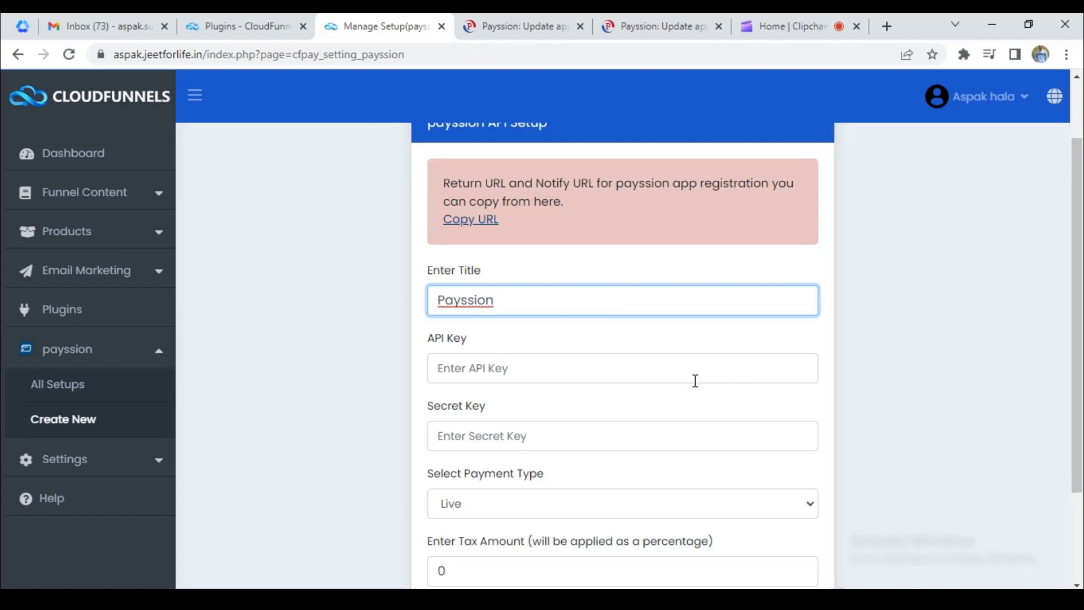
left_click(642, 24)
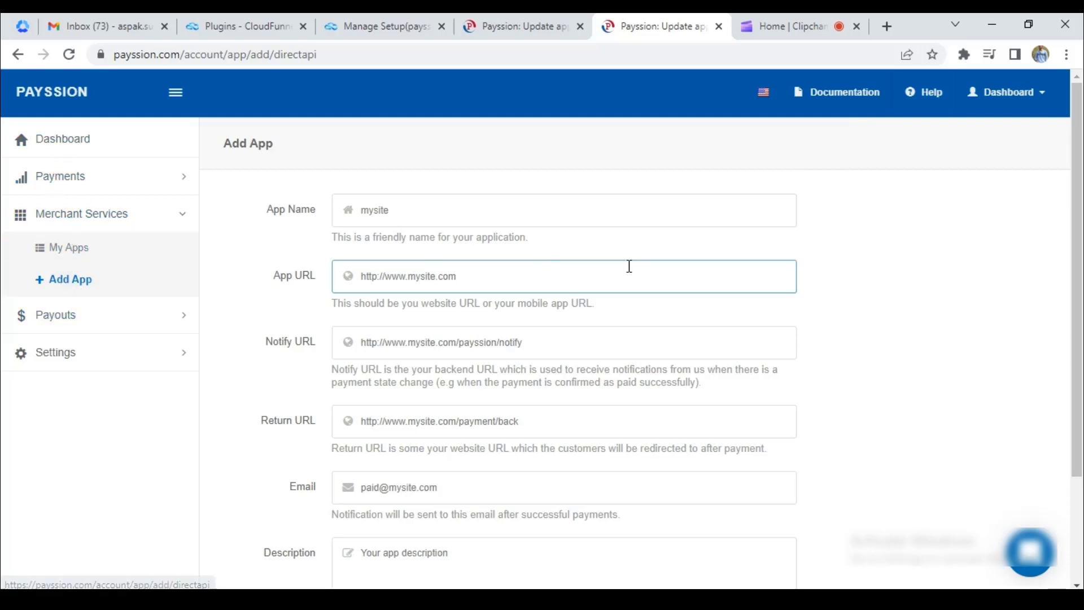
Review the Add App form's App Name, App URL, Notify URL, Return URL and Email fields.
scroll(629, 266, "down", 1)
left_click(428, 194)
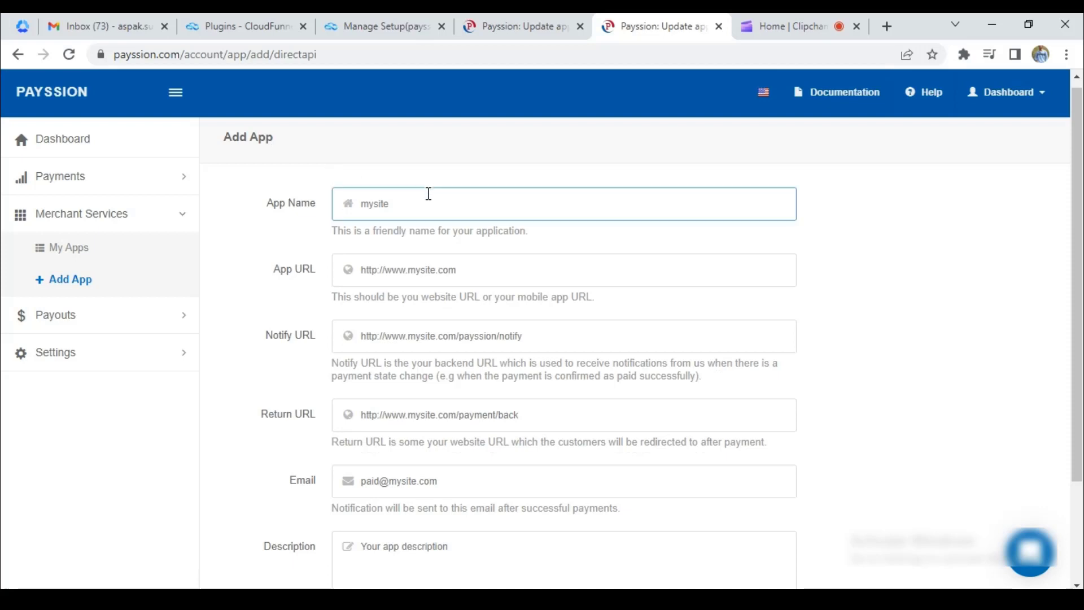
left_click(466, 262)
left_click(450, 322)
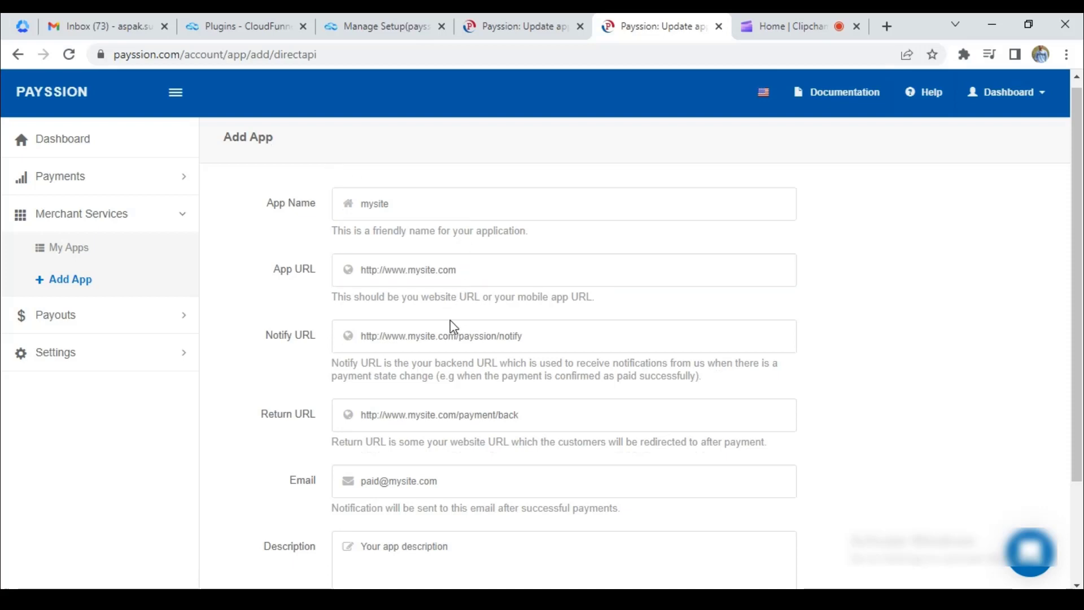
left_click_drag(315, 343, 271, 335)
left_click_drag(318, 422, 263, 410)
left_click_drag(328, 481, 284, 479)
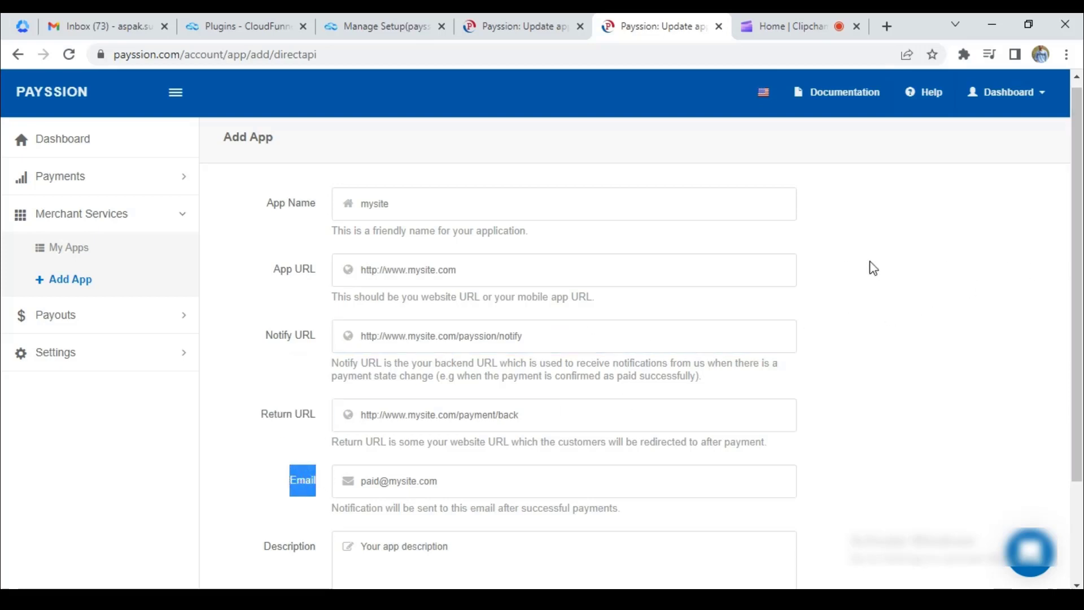
left_click(612, 269)
left_click(382, 346)
left_click(322, 348)
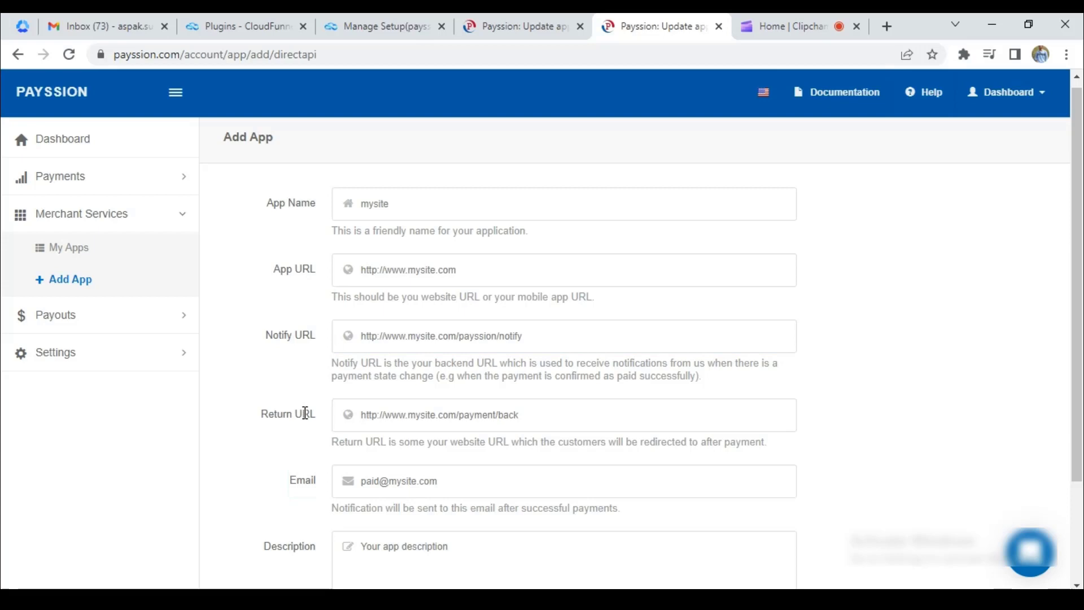
In the payssion setup form, reveal and copy the site's Return URL and Notify URL.
left_click(390, 26)
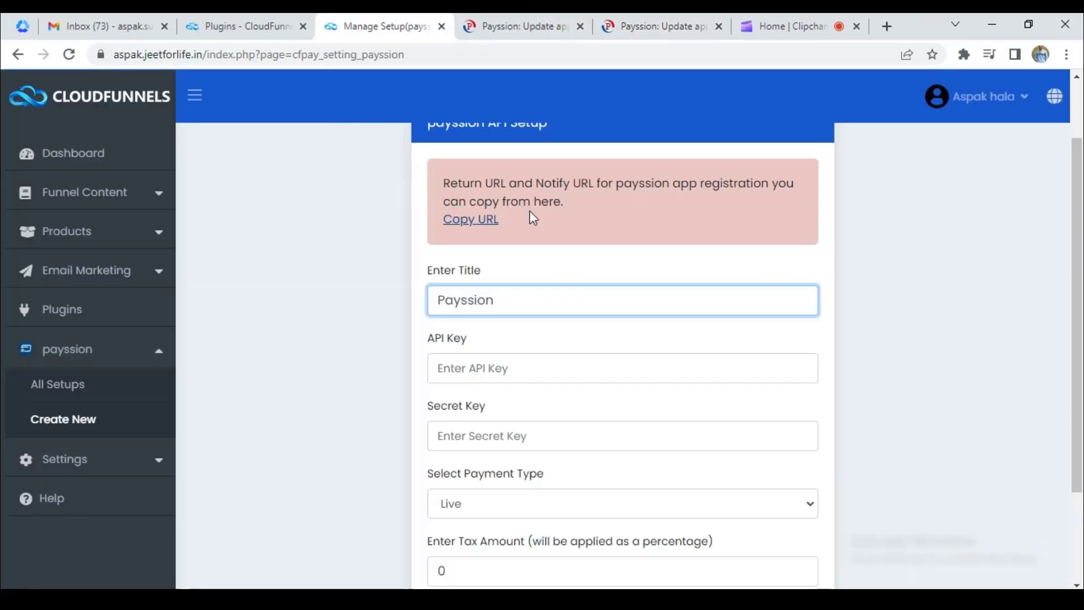
left_click(477, 226)
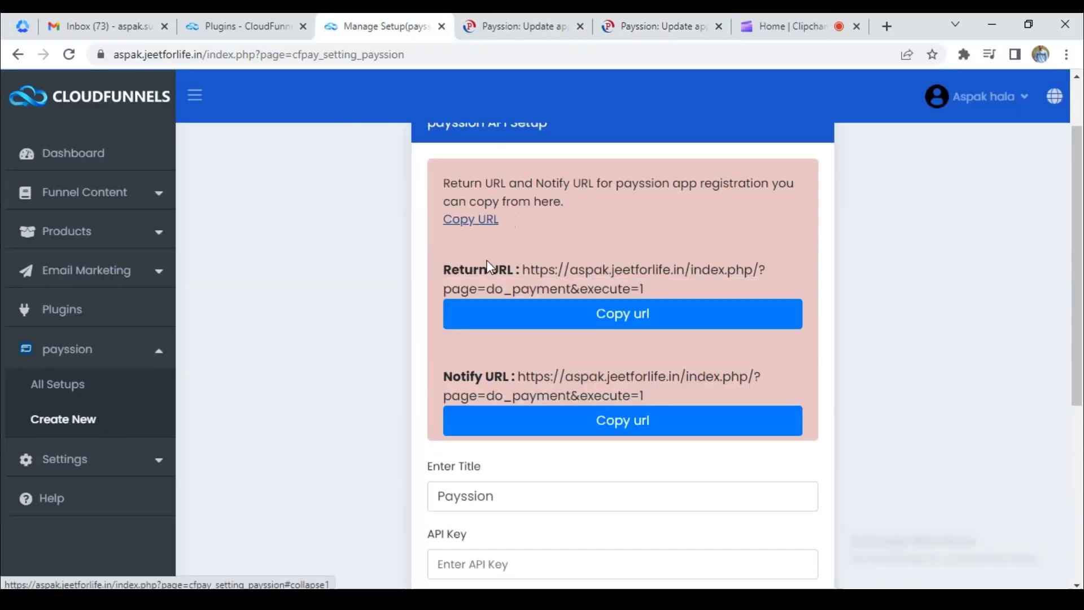
left_click(515, 323)
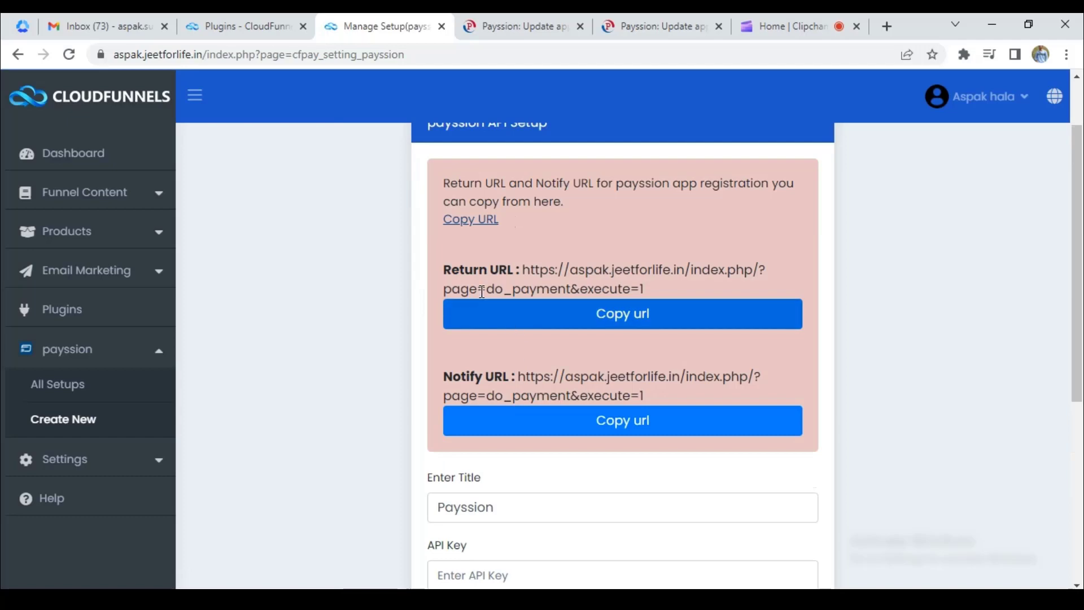
left_click(582, 430)
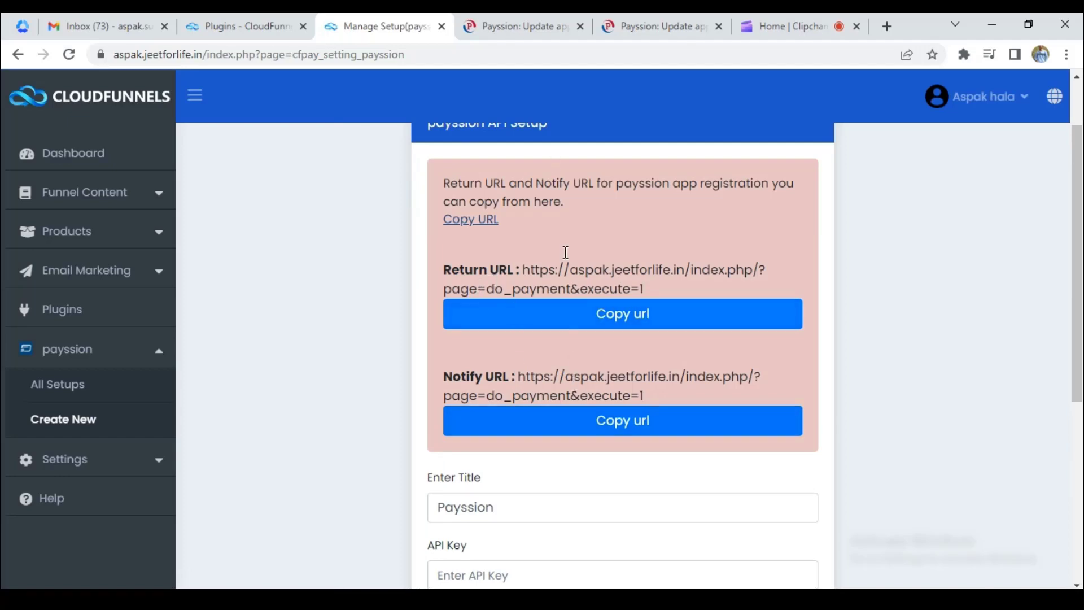
Open Payssion's My Apps list, showing the Cloud Funnel Direct API app as Pending.
left_click(607, 22)
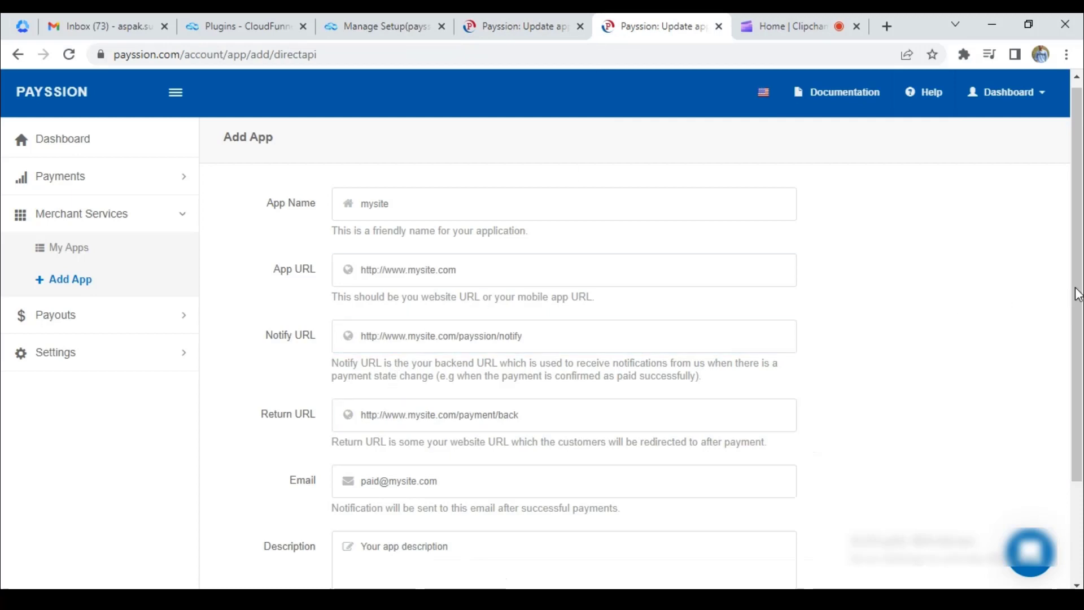
left_click_drag(1078, 295, 1079, 402)
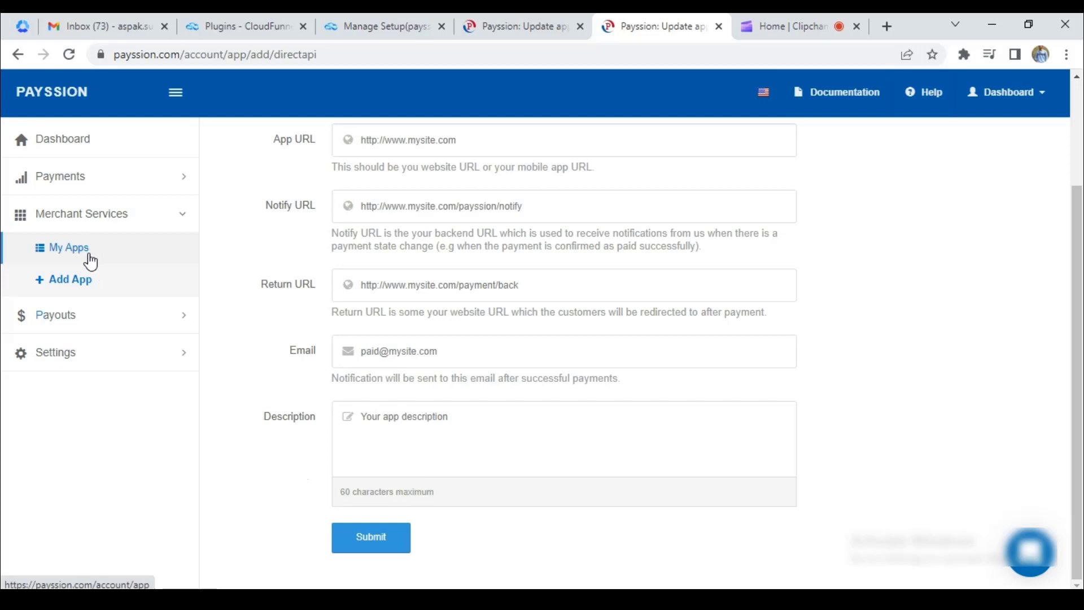
left_click(71, 251)
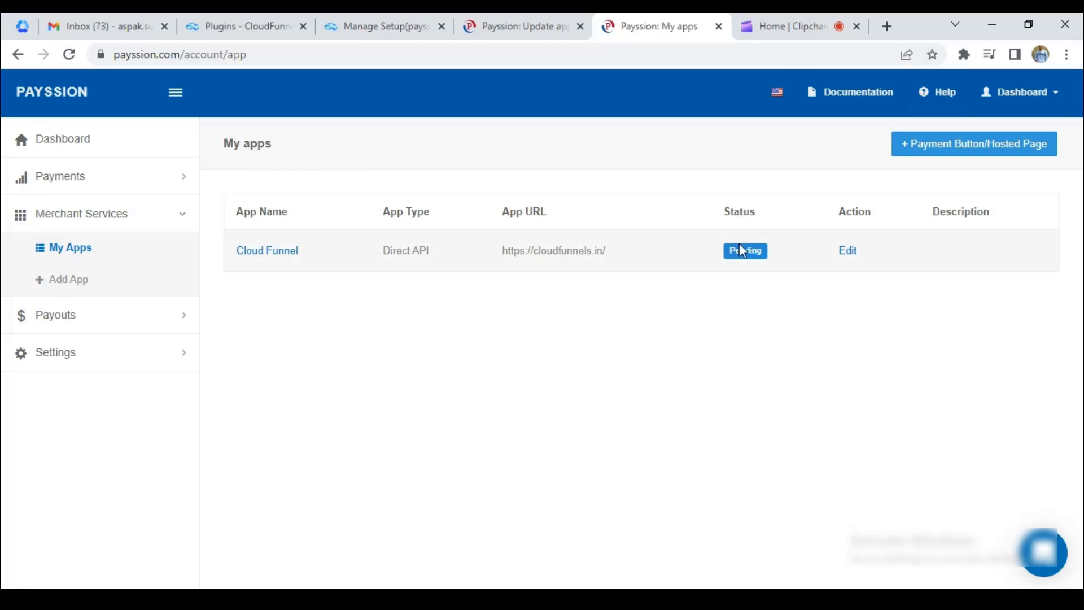
Open the dazzo sandbox app's Update App page and copy its API Key.
left_click(531, 22)
left_click(85, 233)
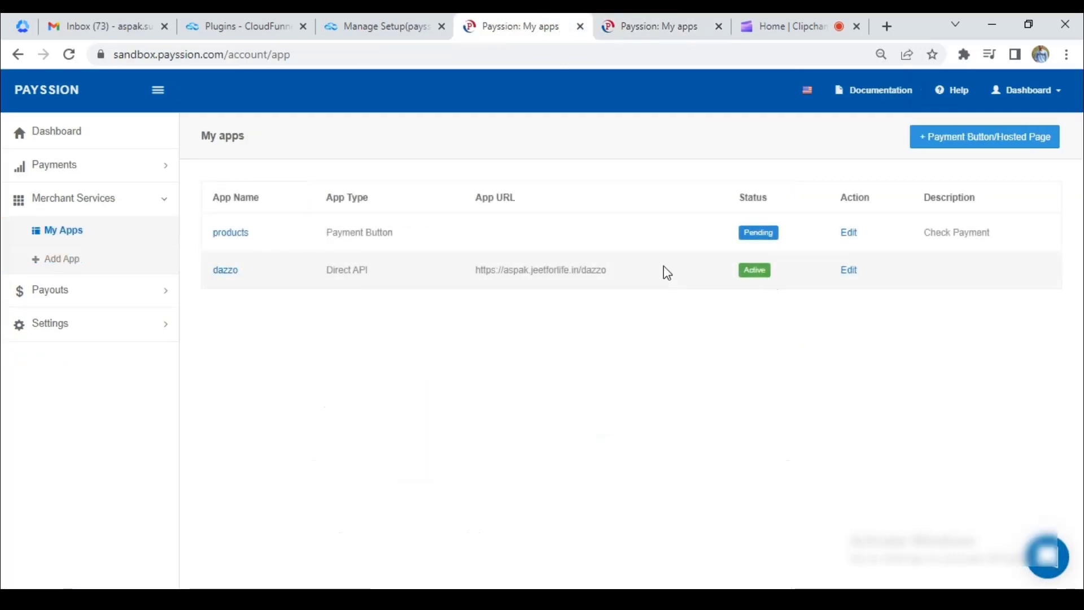
left_click(847, 272)
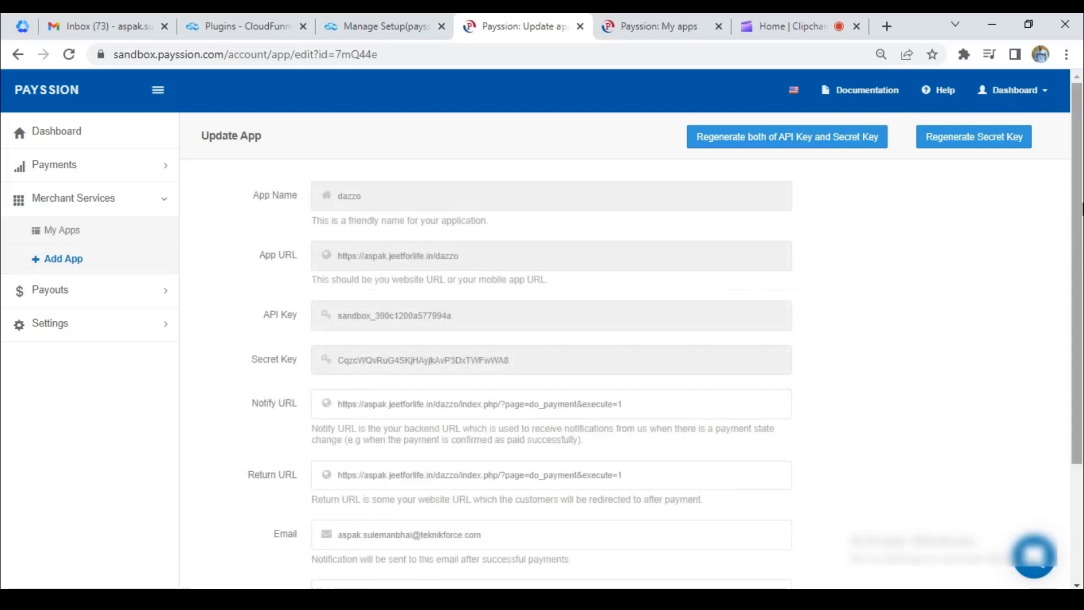
scroll(620, 273, "down", 1)
left_click(619, 273)
left_click(460, 328)
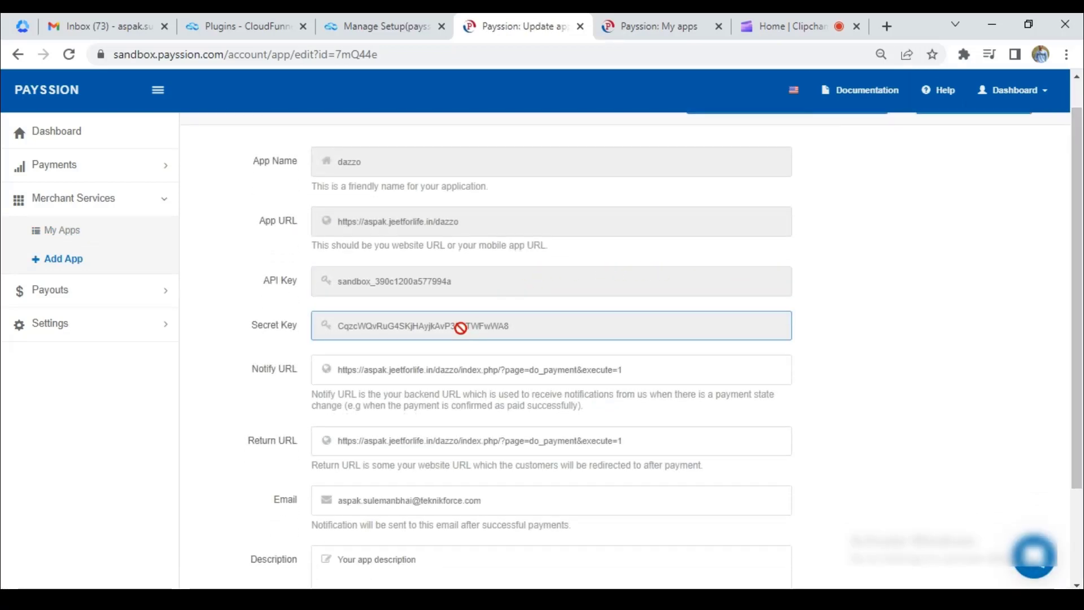
left_click(433, 278)
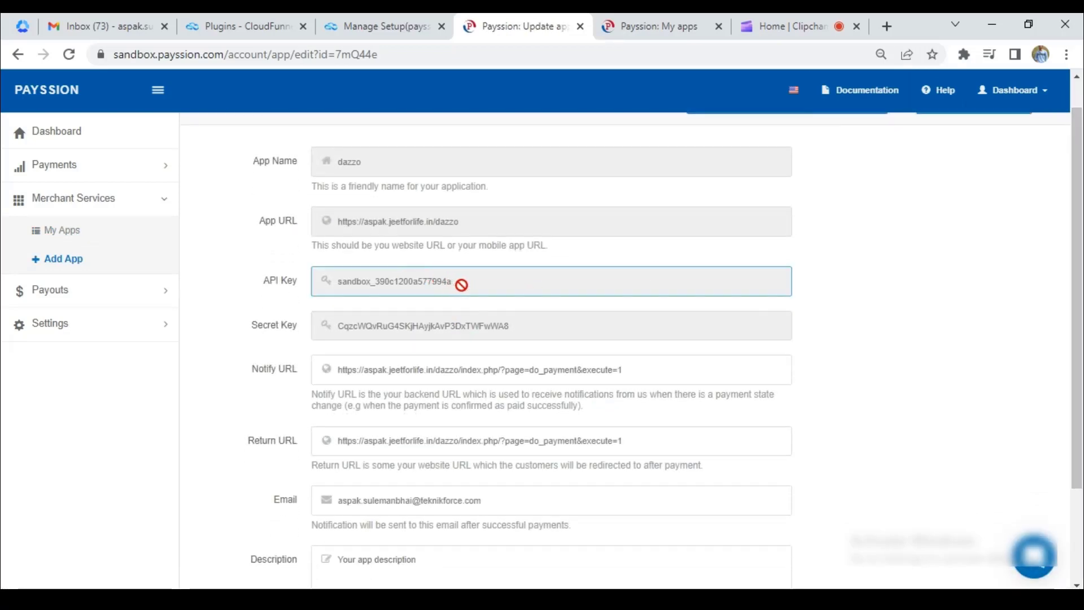
left_click_drag(462, 285, 324, 285)
right_click(373, 286)
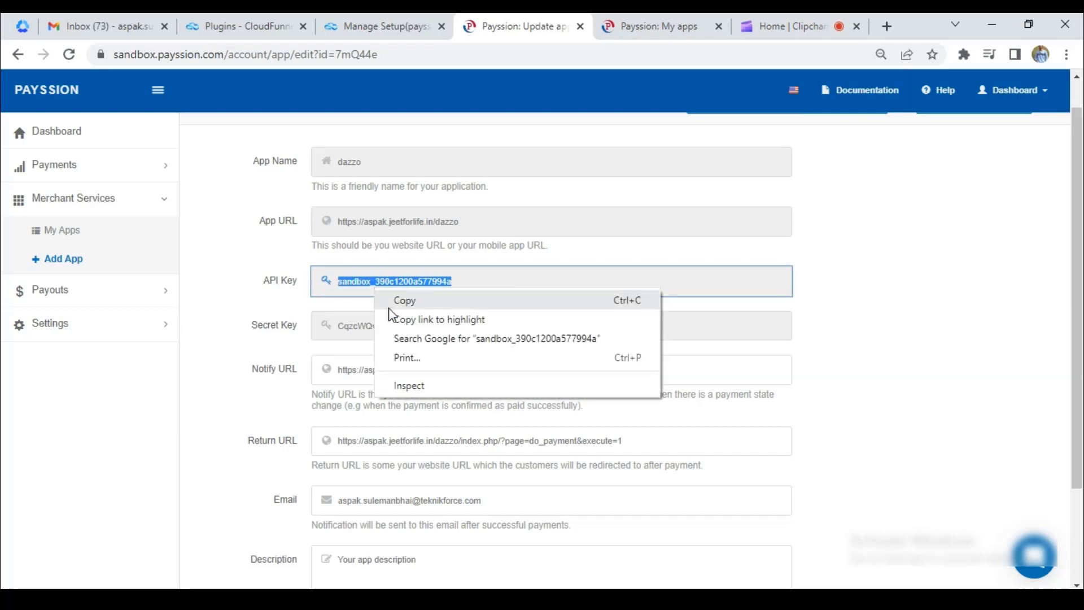
left_click(395, 299)
Paste the sandbox API key into the CloudFunnels Payssion setup's API Key field.
left_click(327, 25)
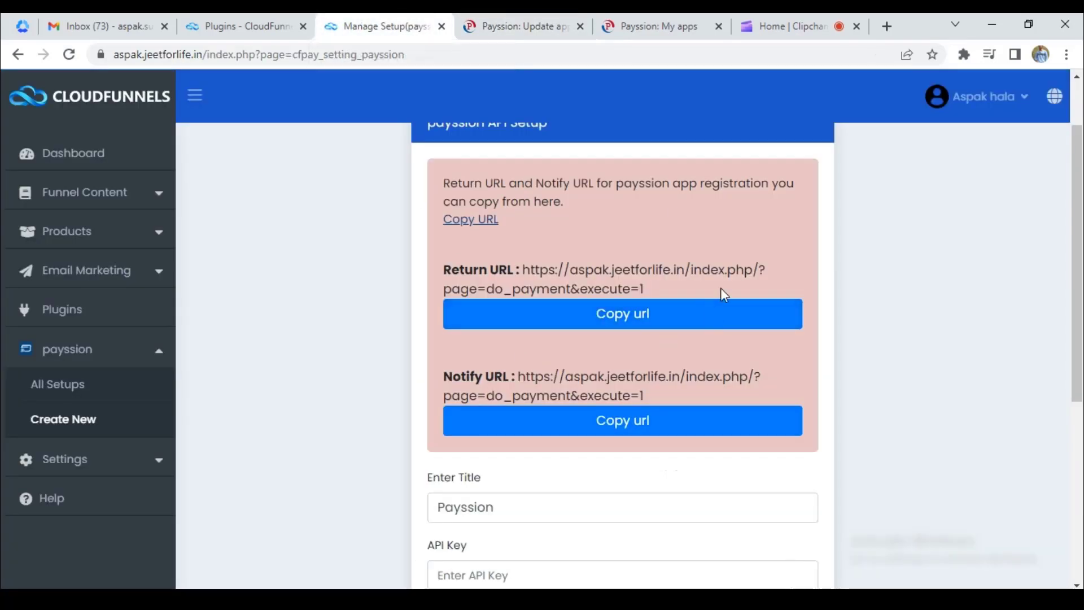
left_click_drag(1076, 264, 1041, 405)
left_click(592, 316)
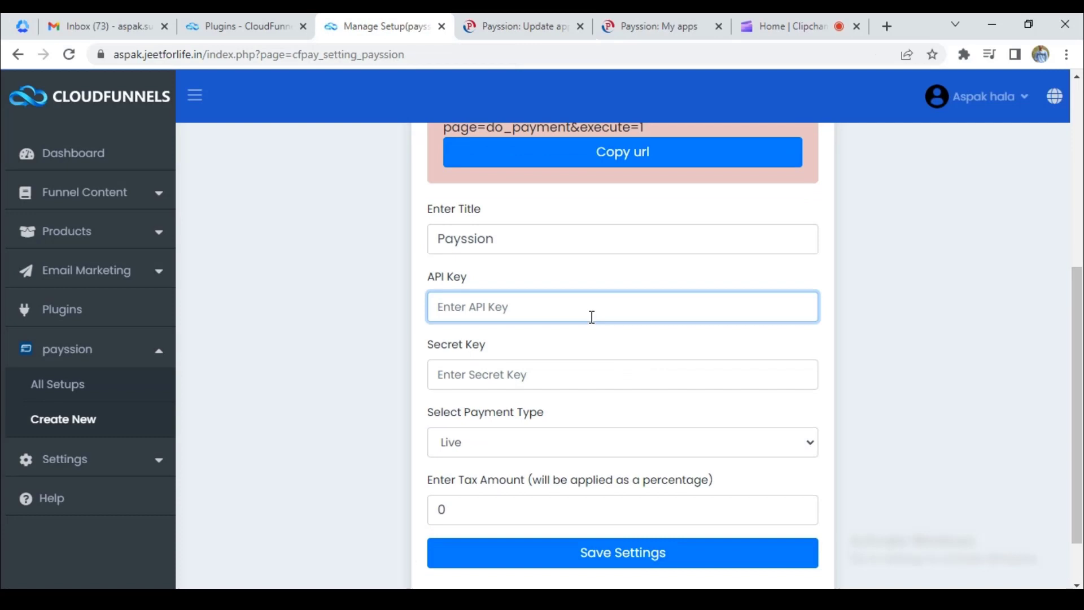
key("ctrl+v")
Copy the dazzo app's Secret Key from Payssion.
left_click(517, 26)
left_click_drag(537, 326, 338, 331)
right_click(382, 336)
left_click(400, 349)
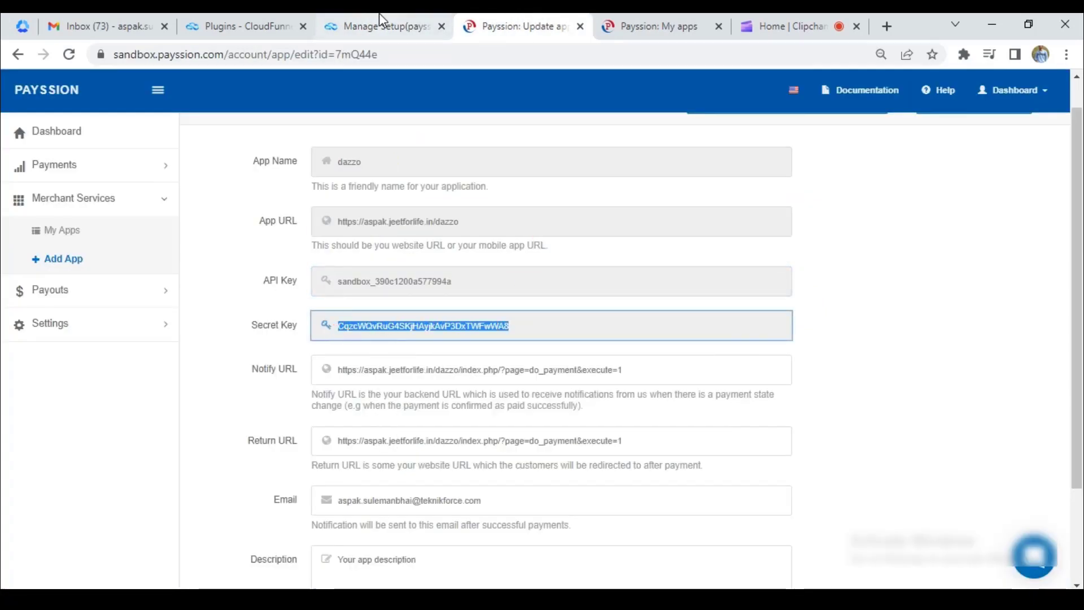
Paste the secret key into the CloudFunnels setup's Secret Key field.
left_click(378, 23)
left_click(502, 376)
key("ctrl+v")
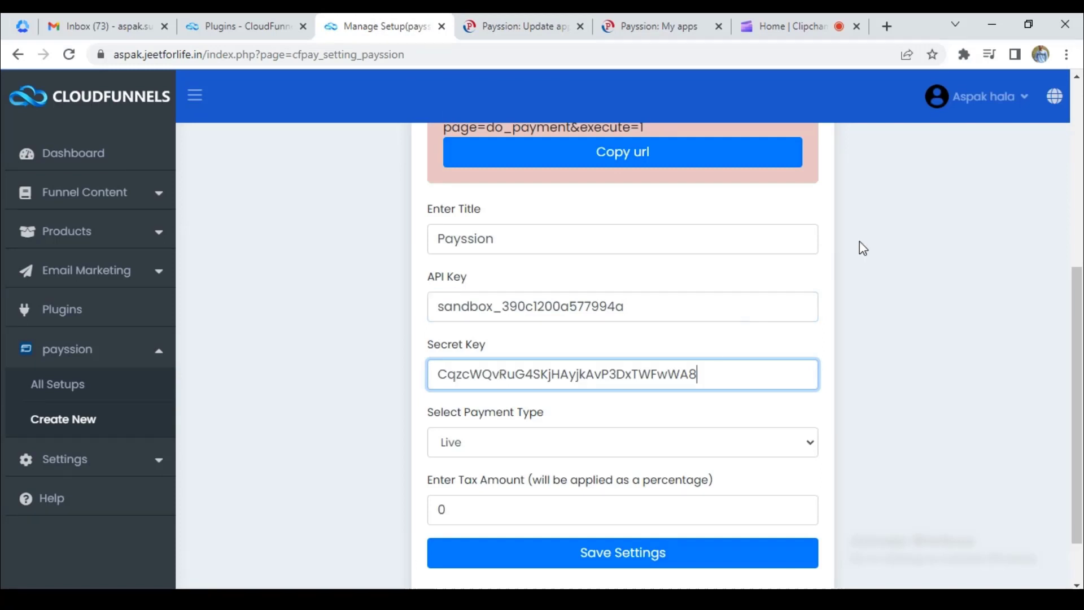
scroll(596, 412, "down", 2)
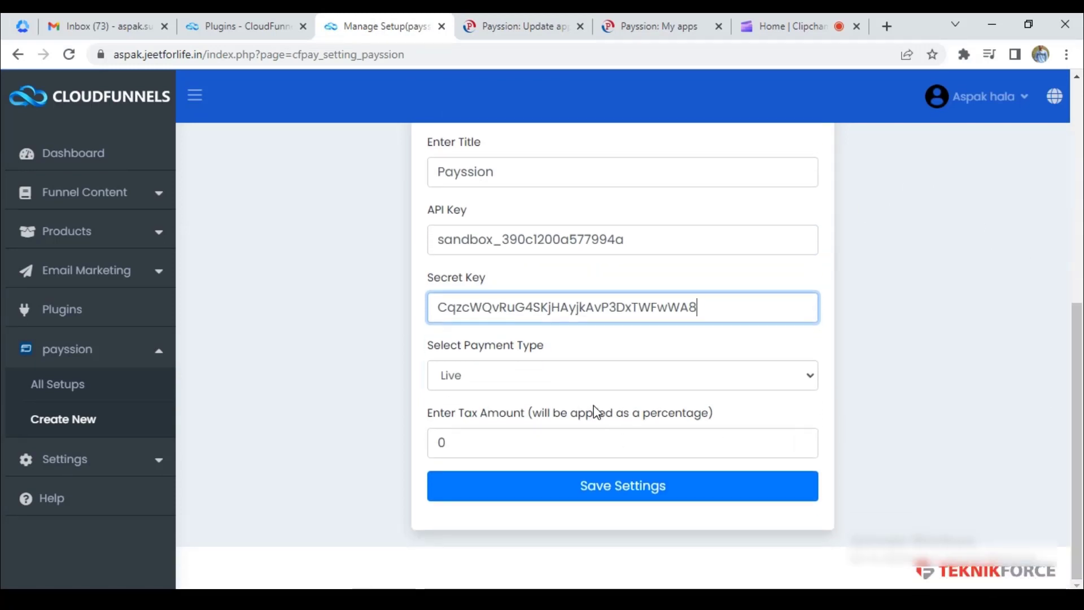
Set the payment type to Sandbox and save the Payssion payment method settings.
left_click(541, 379)
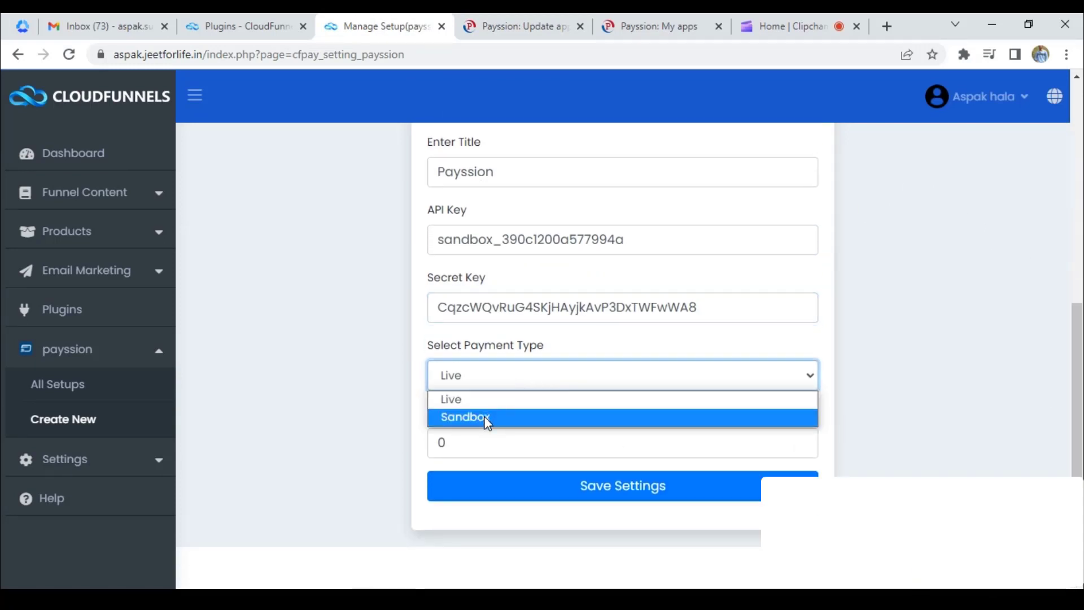
left_click(487, 418)
left_click(496, 387)
left_click(476, 387)
left_click(473, 387)
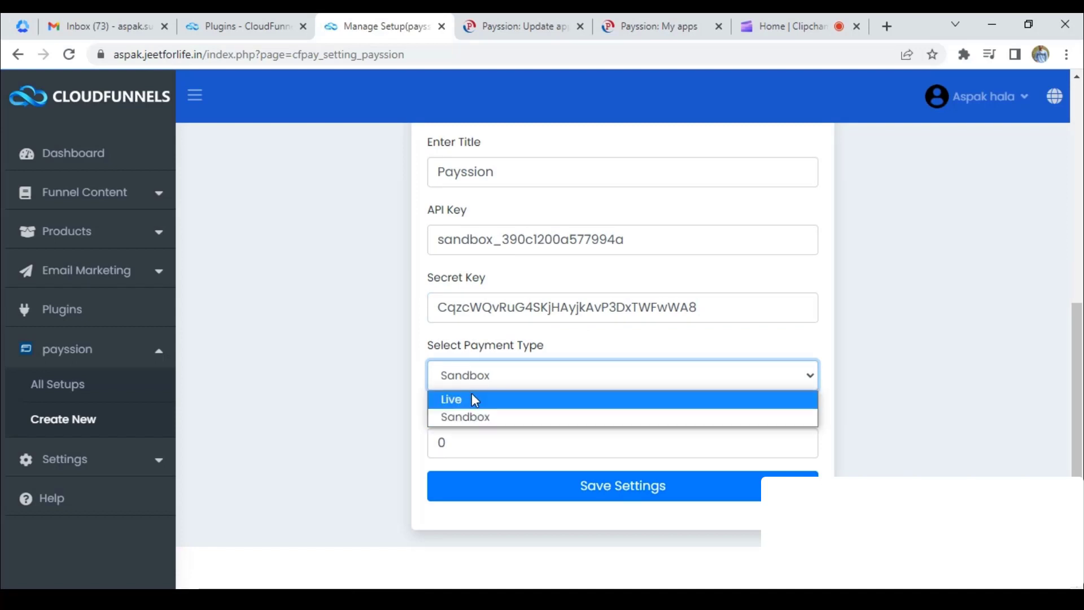
left_click(480, 381)
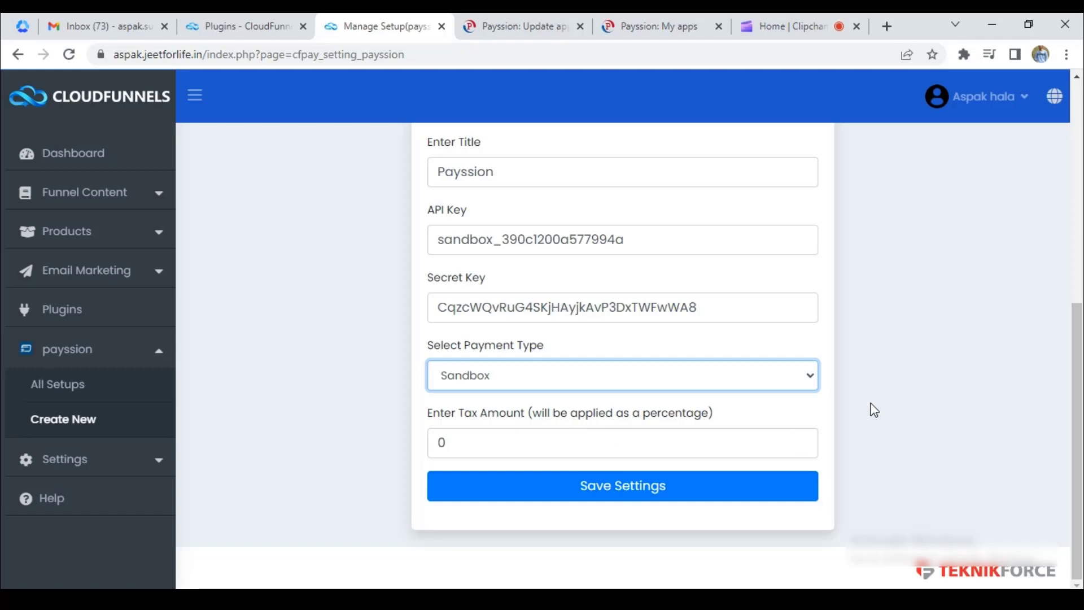
left_click(625, 489)
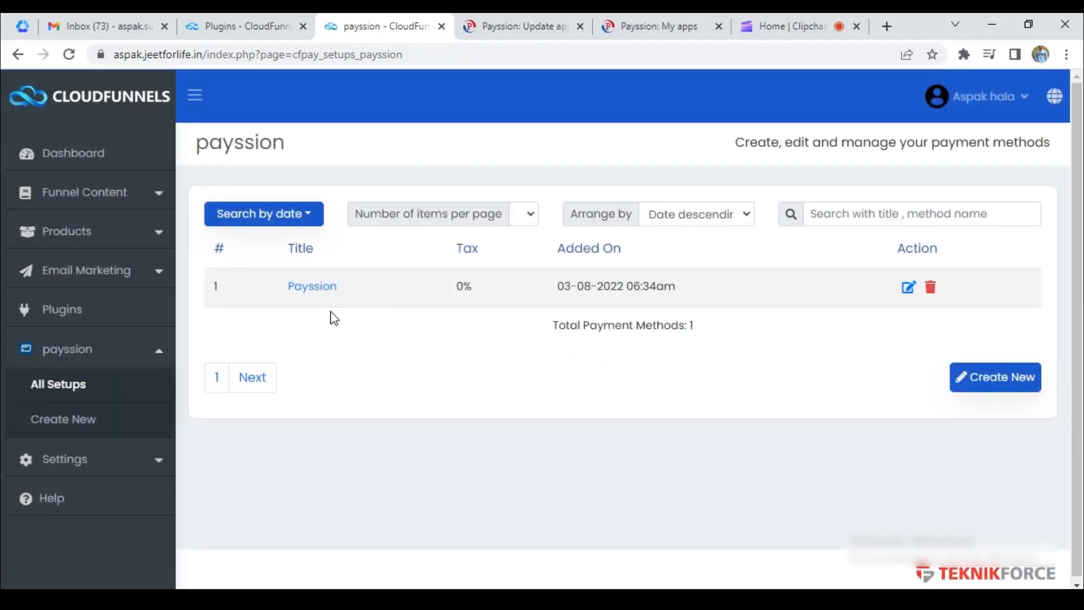
Open the settings of the dazzo funnel's Order Form page.
left_click(104, 194)
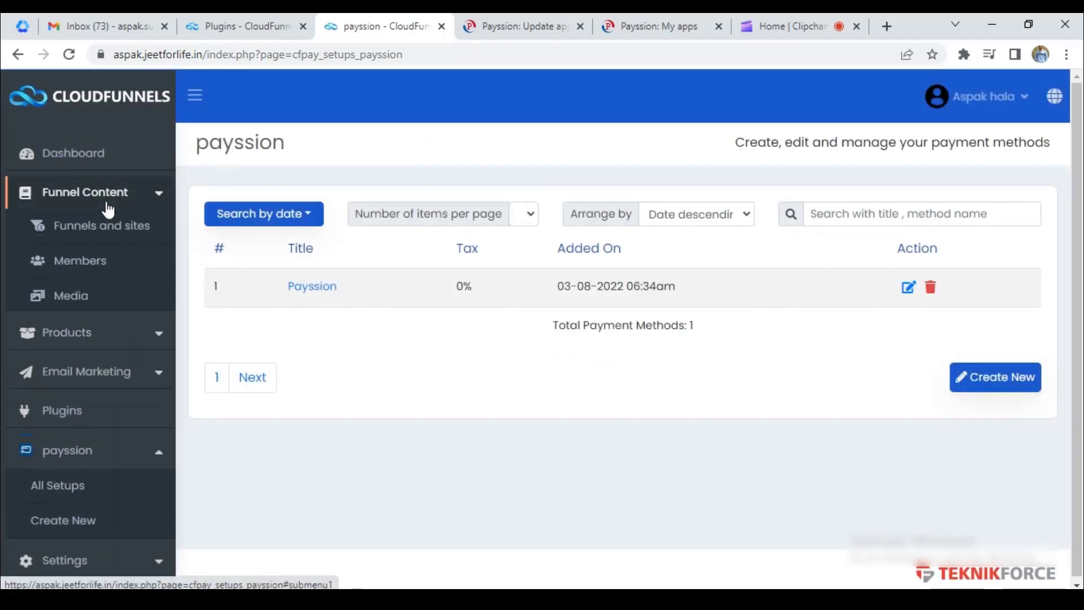
left_click(46, 223)
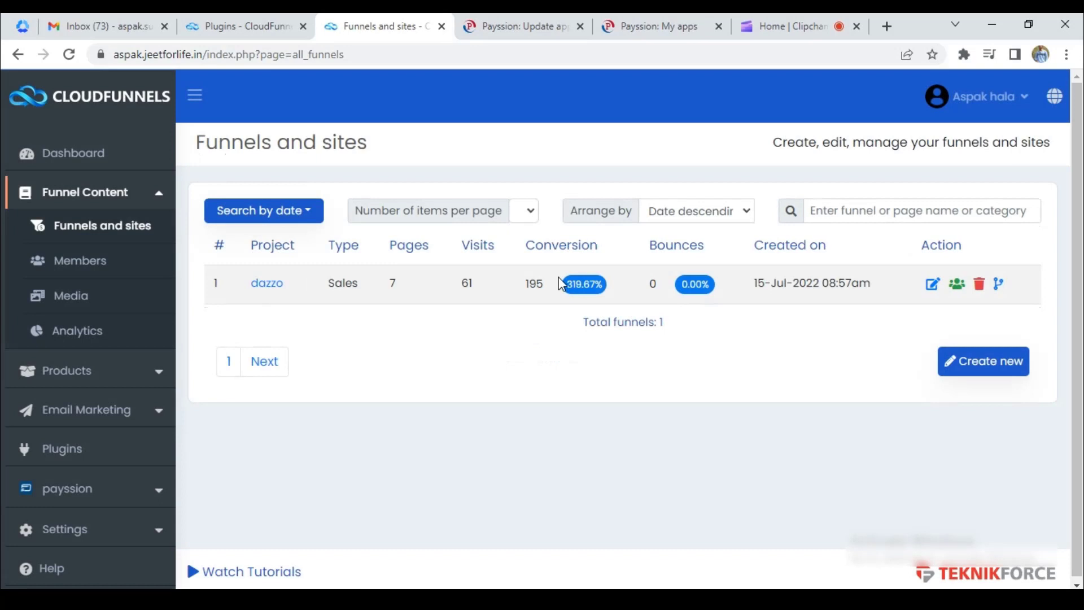
left_click(932, 286)
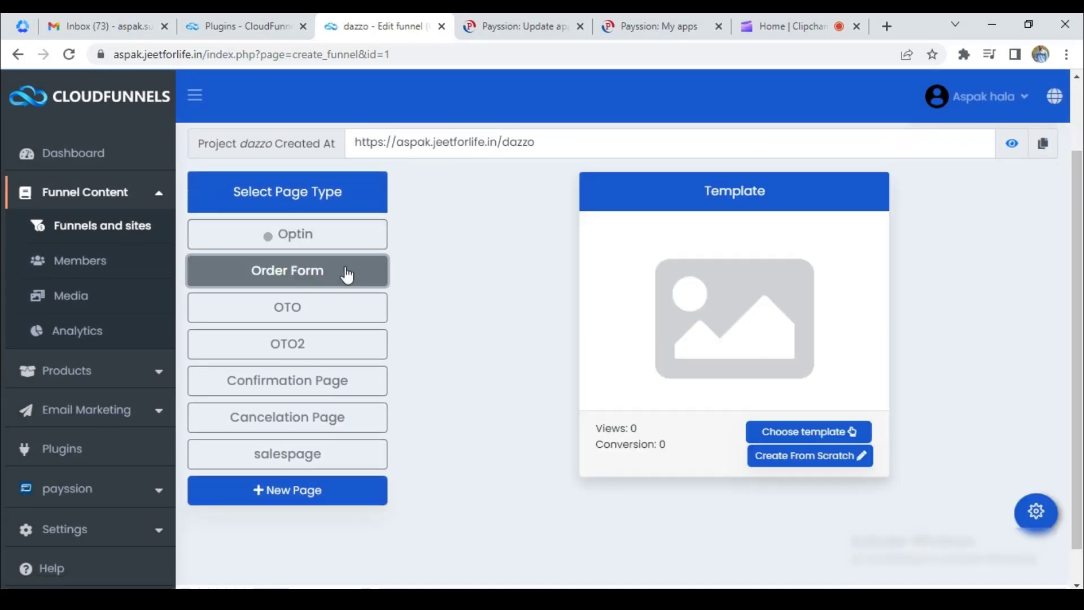
left_click(274, 278)
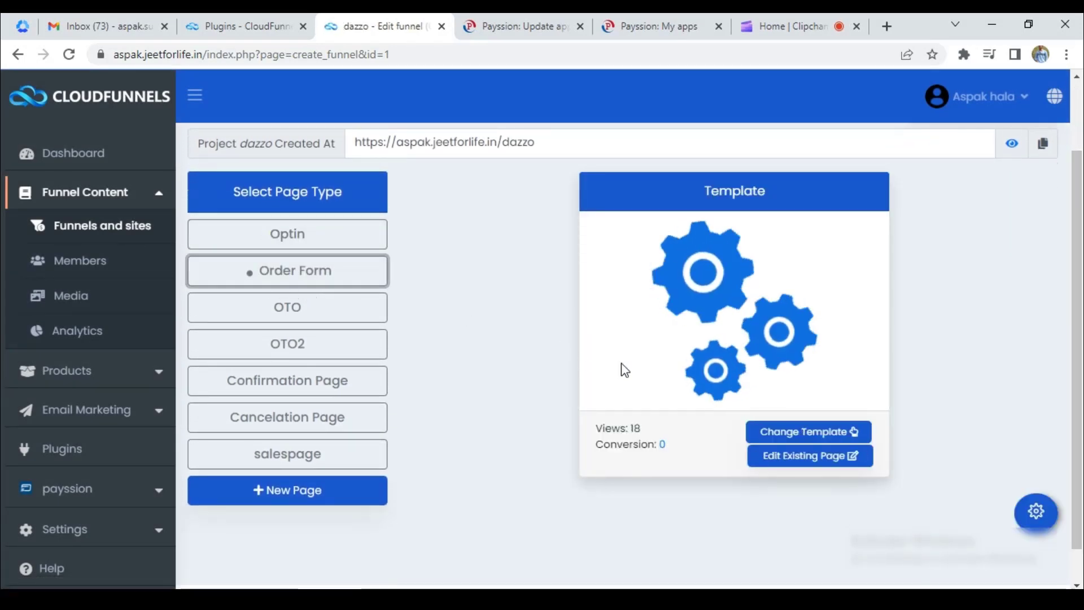
scroll(1028, 486, "down", 1)
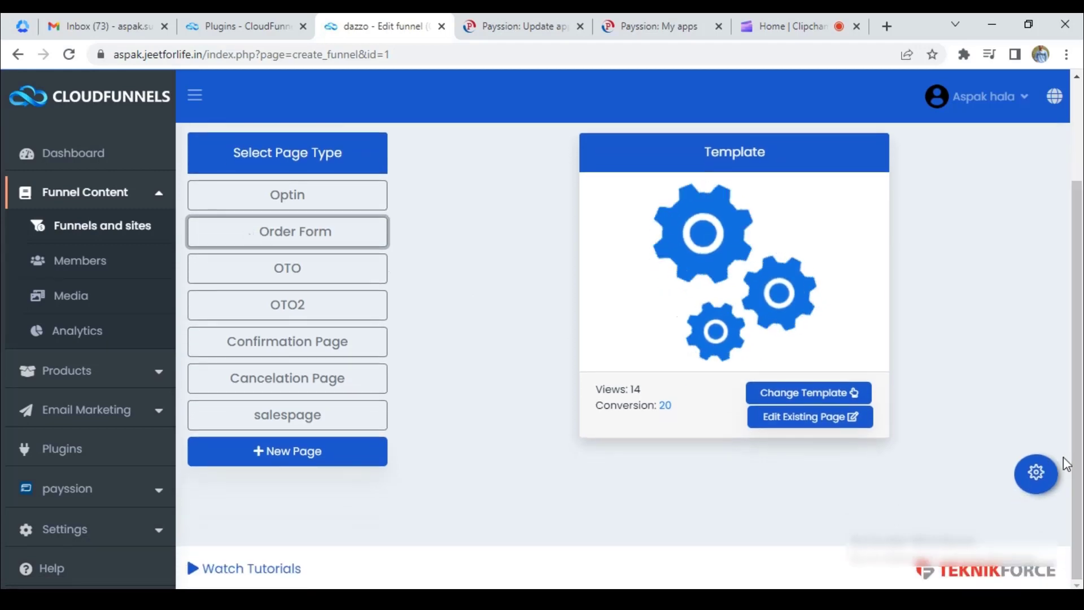
left_click(1035, 482)
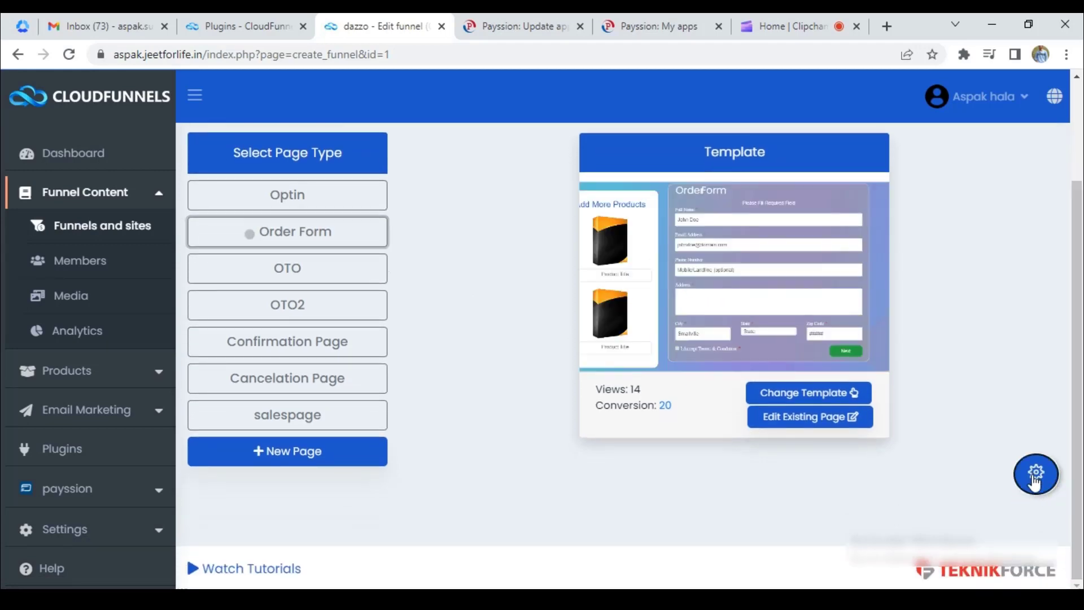
left_click_drag(1078, 324, 1080, 469)
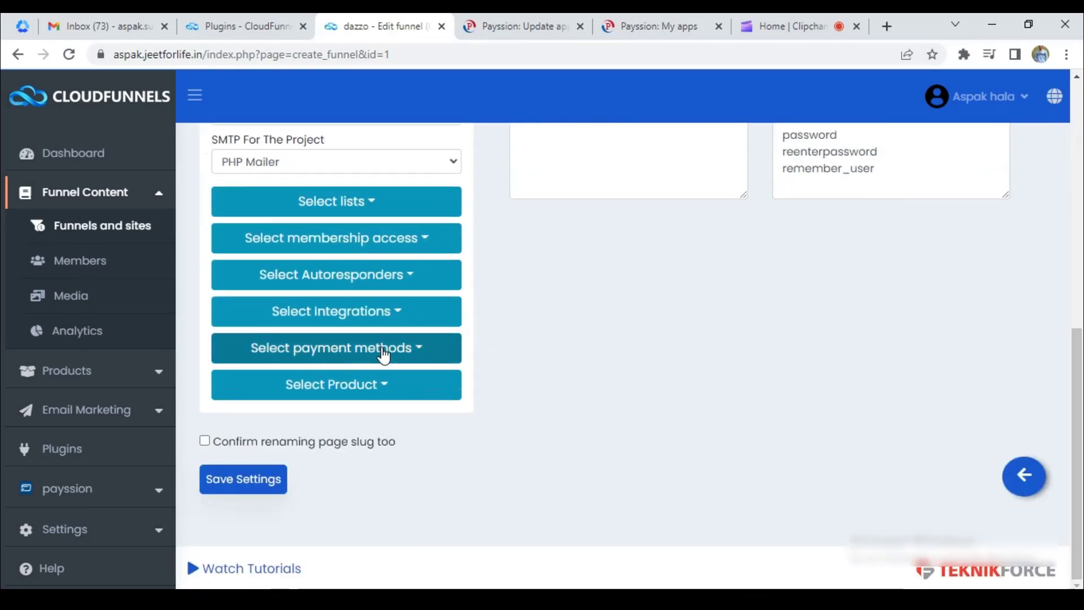
Select Payssion as the order form's payment method and save the funnel settings.
left_click(383, 356)
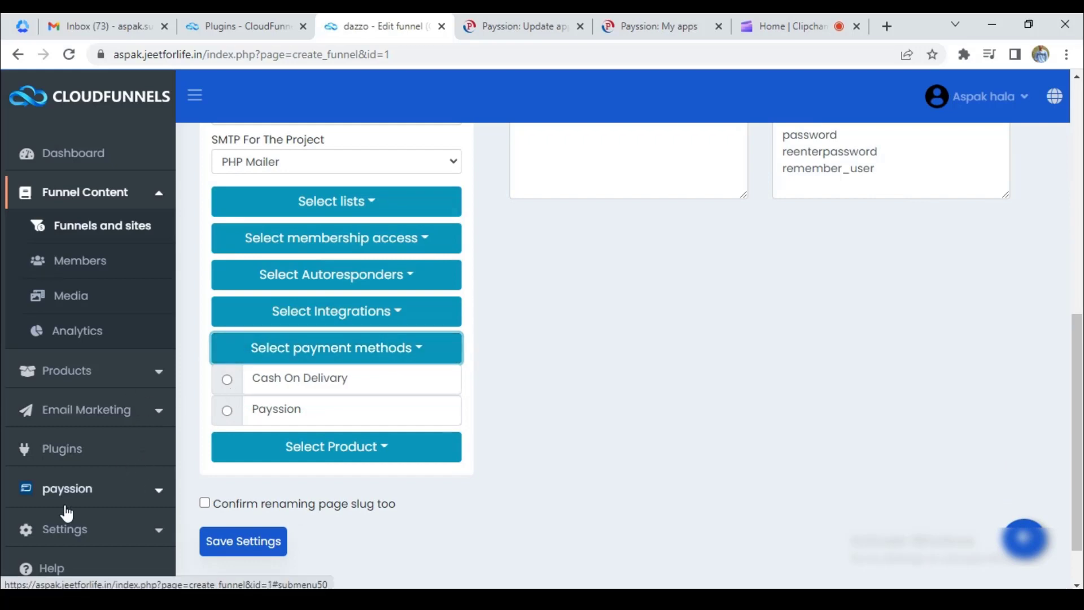
left_click(229, 414)
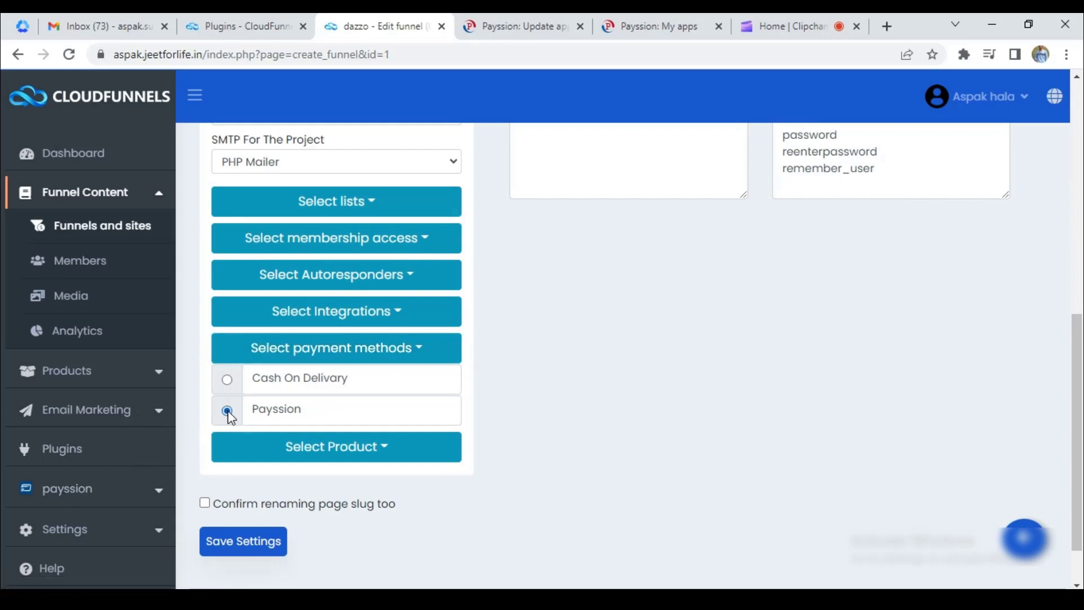
left_click(235, 558)
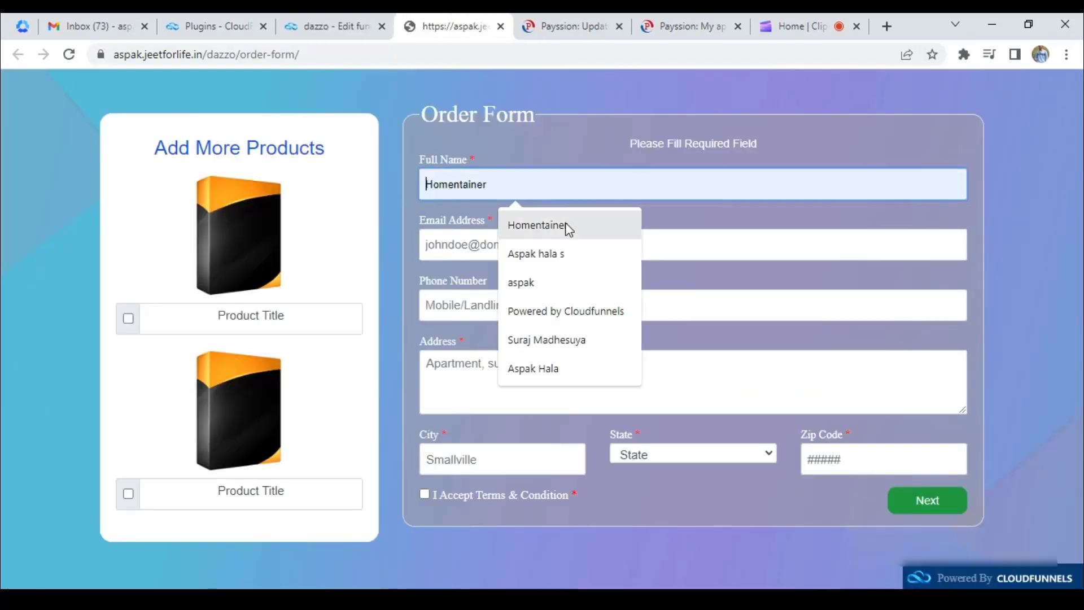
Fill in the buyer's name, email, phone number and street address on the order form.
left_click(514, 253)
left_click(514, 253)
left_click(559, 282)
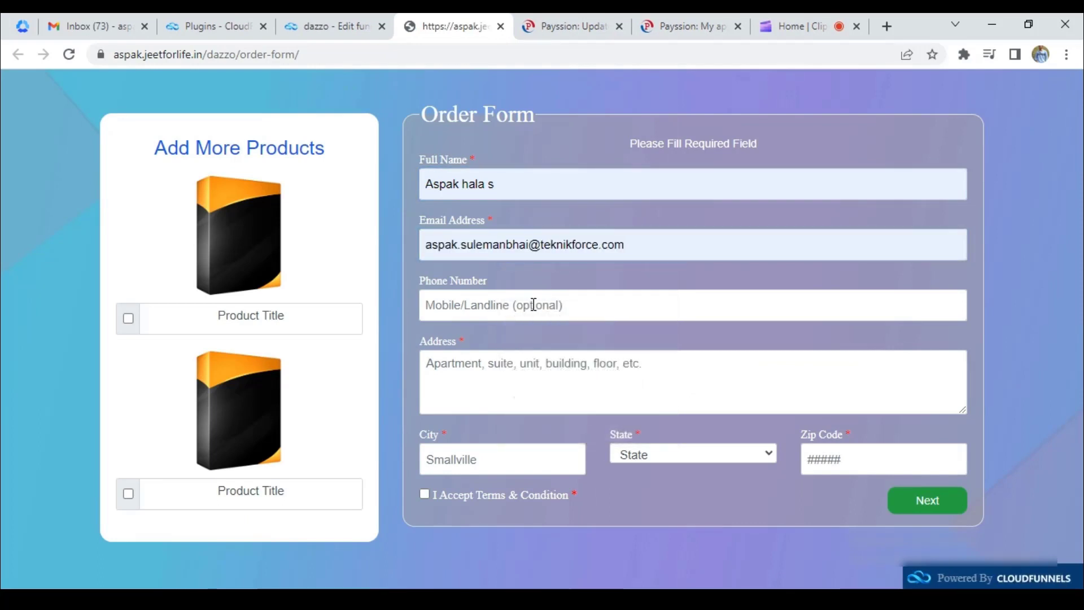
left_click(544, 305)
left_click(563, 356)
left_click(523, 356)
type("Address")
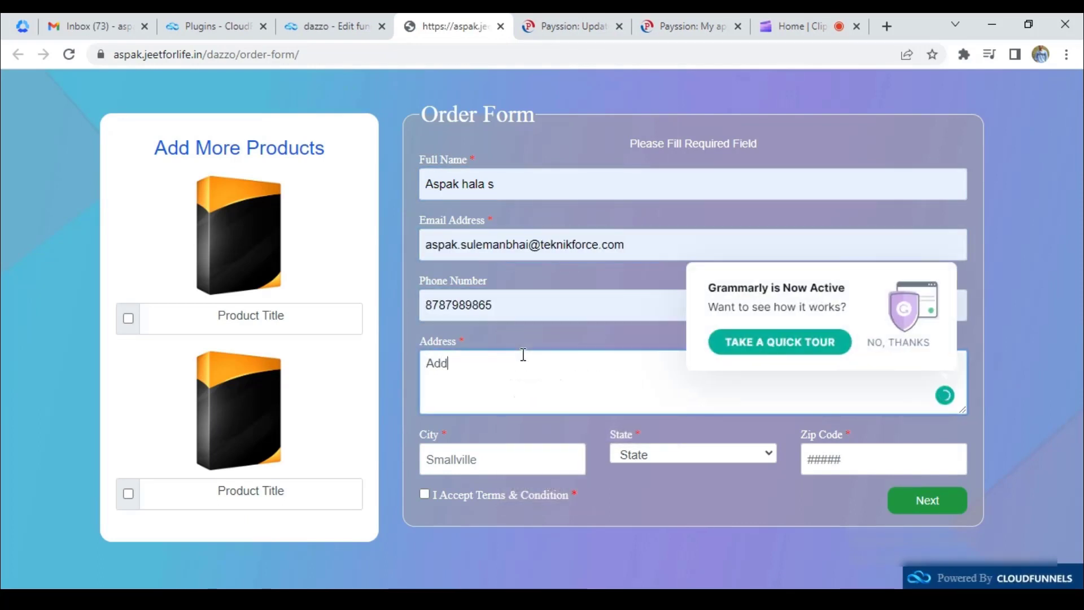
Enter city, state Alabama and zip code, accept the terms, and submit the order form.
left_click(551, 459)
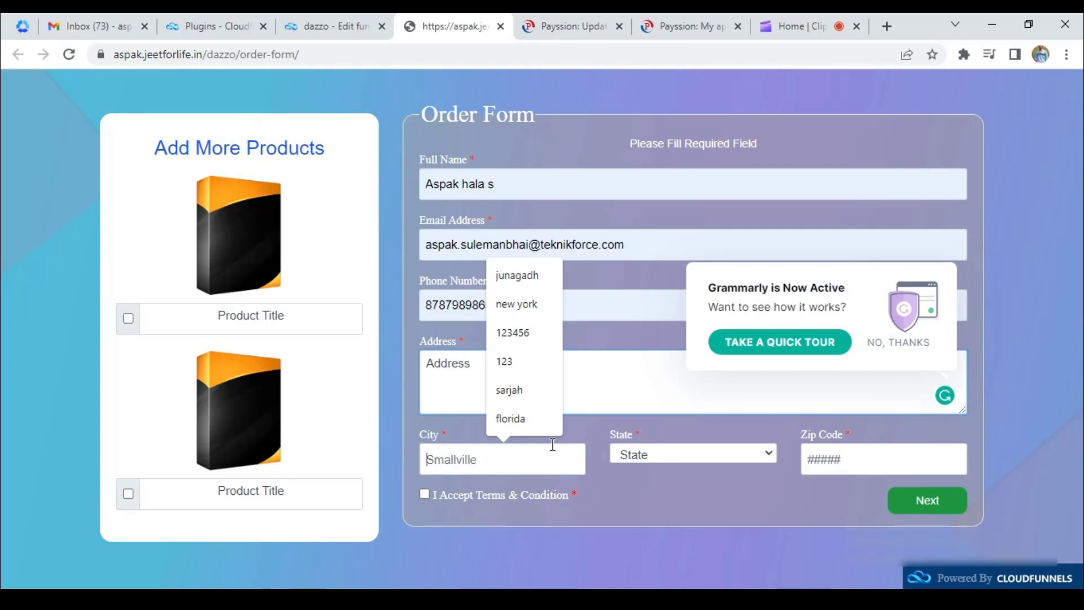
left_click(516, 278)
left_click(650, 454)
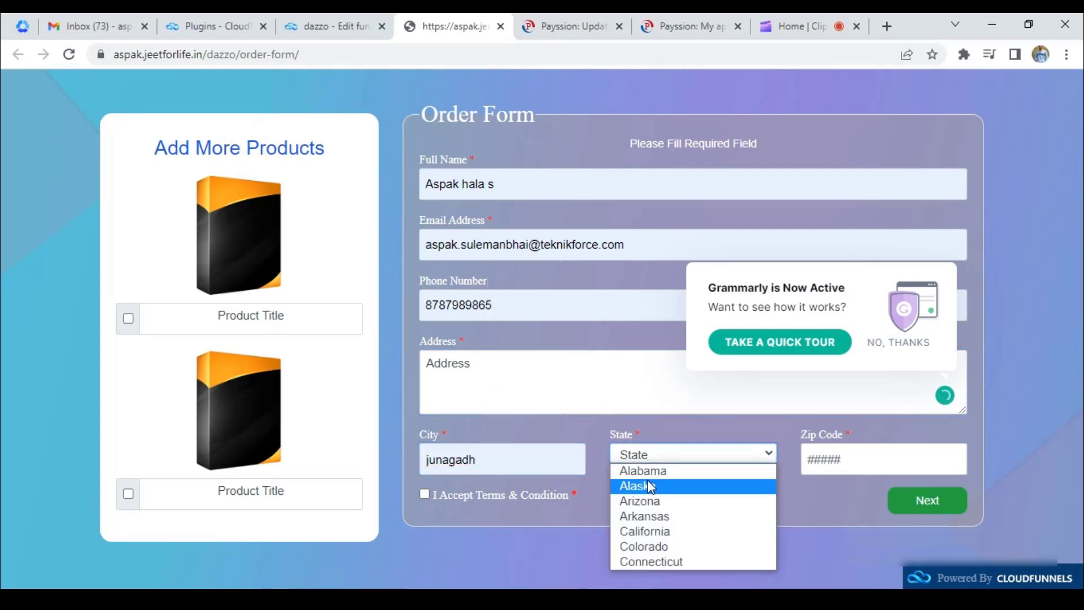
left_click(638, 473)
left_click(867, 469)
left_click(891, 500)
left_click(565, 495)
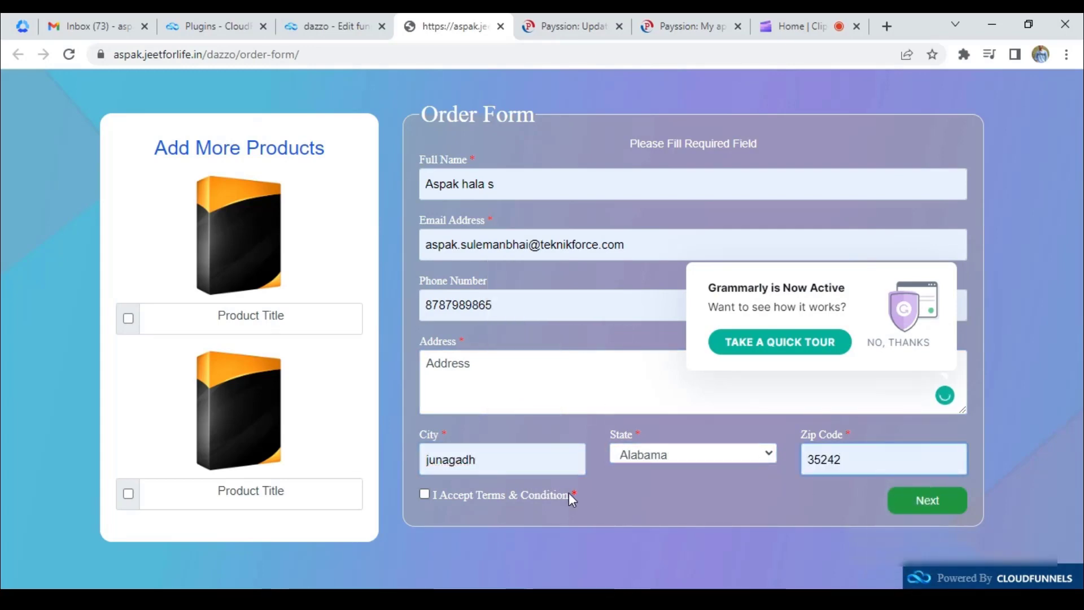
left_click(893, 499)
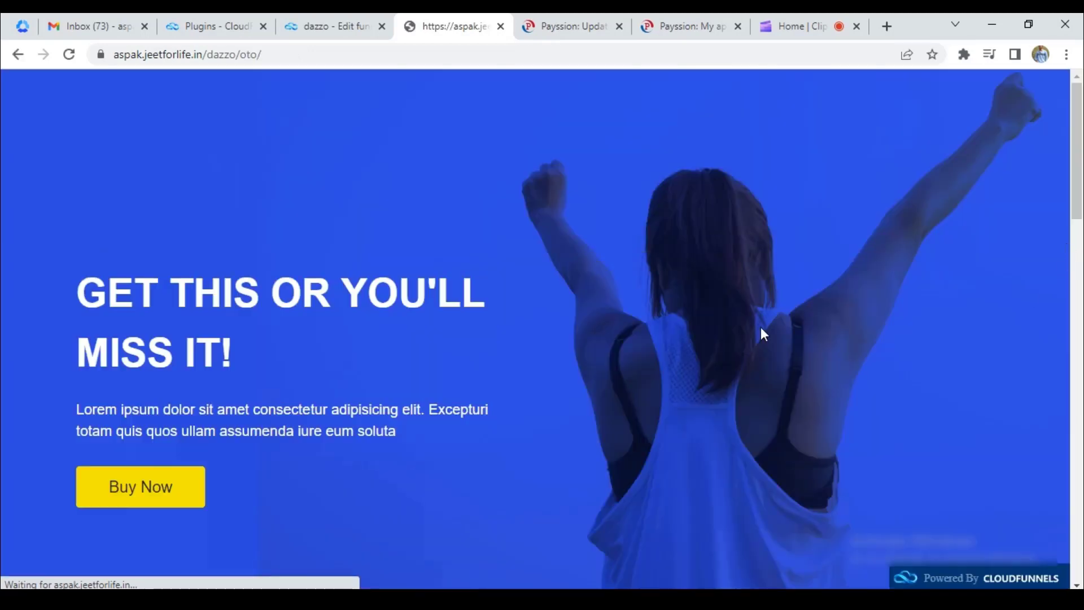
Accept both upsell offers to reach the Payssion payment page totalling 2,270.00 USD.
scroll(515, 386, "down", 1)
left_click(148, 474)
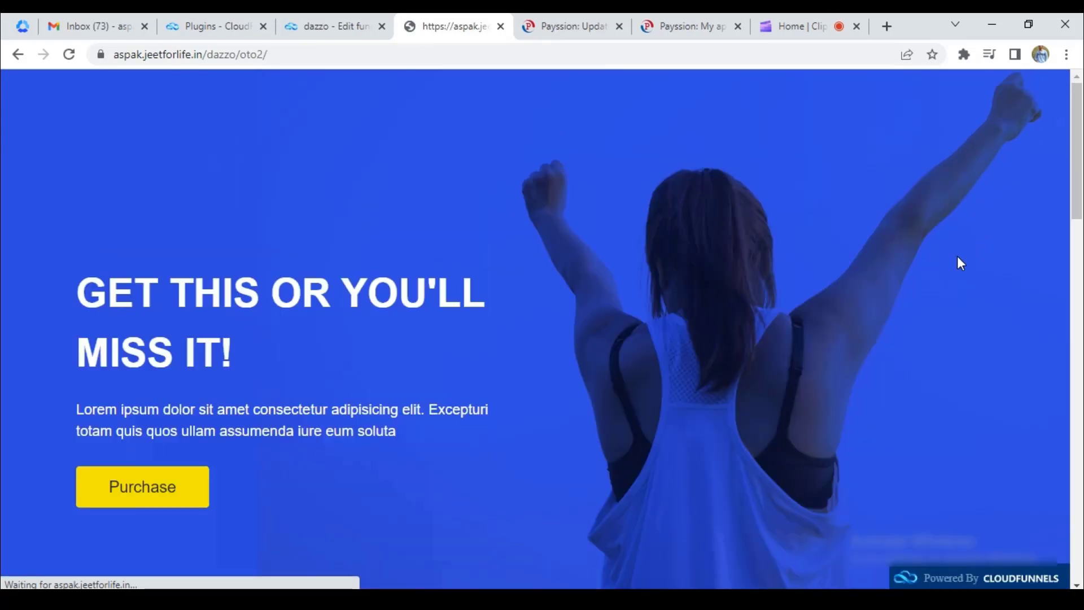
scroll(565, 310, "down", 2)
left_click(169, 360)
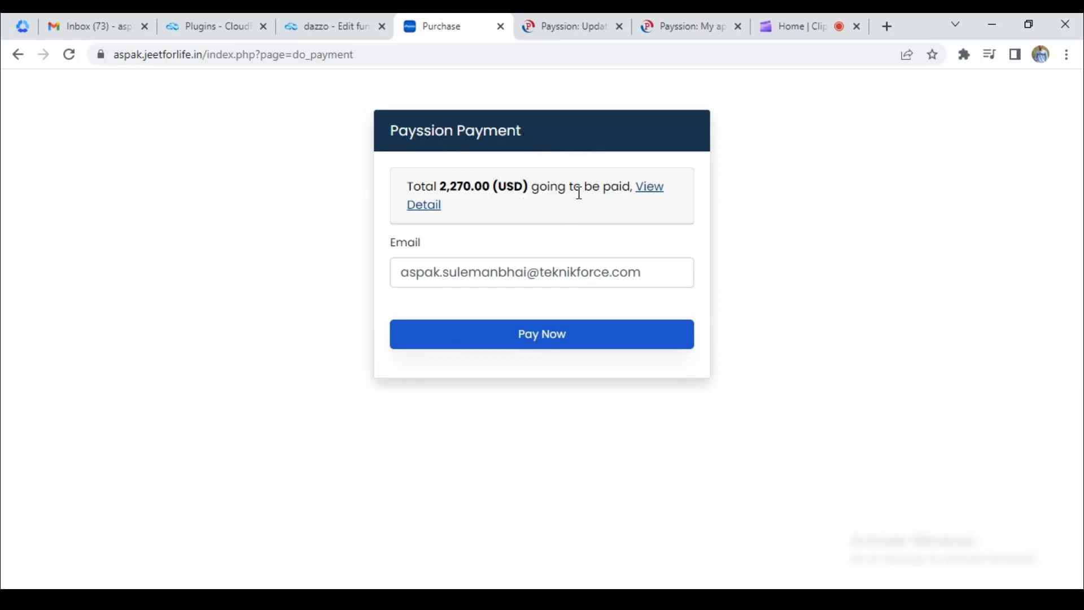
Expand the 2,270.00 USD order breakdown, check the 10.00 USD tax line, and pay through Payssion.
left_click(653, 190)
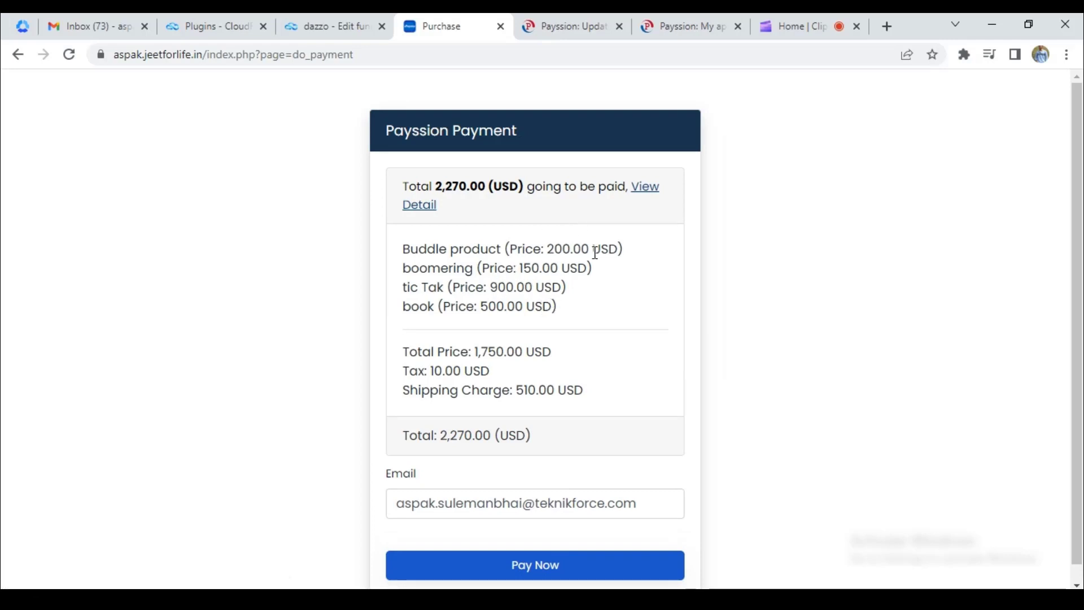
left_click_drag(491, 371, 405, 376)
left_click(491, 370)
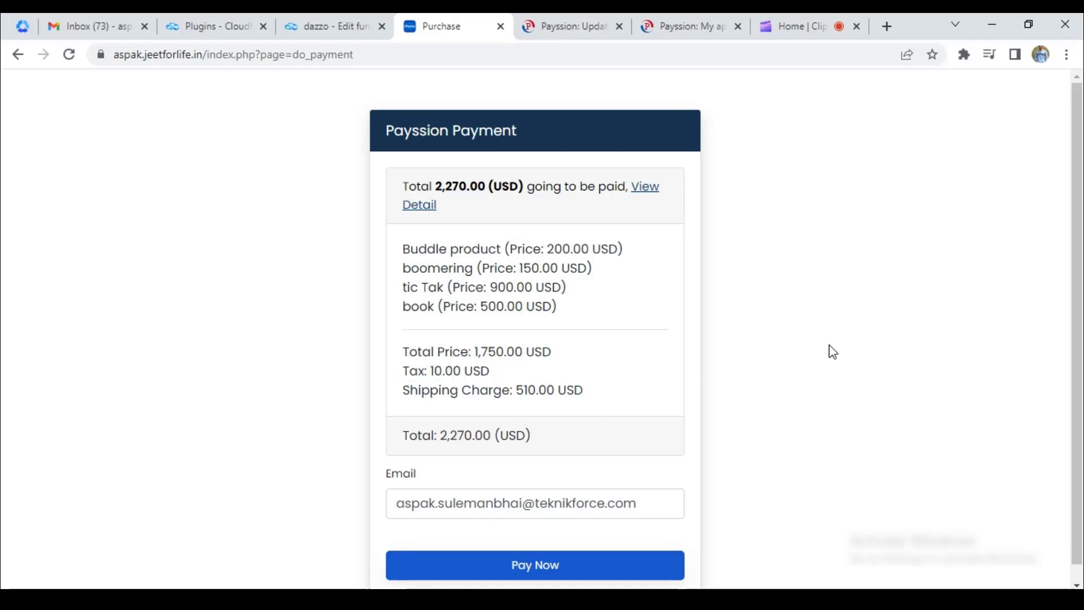
scroll(1075, 281, "down", 1)
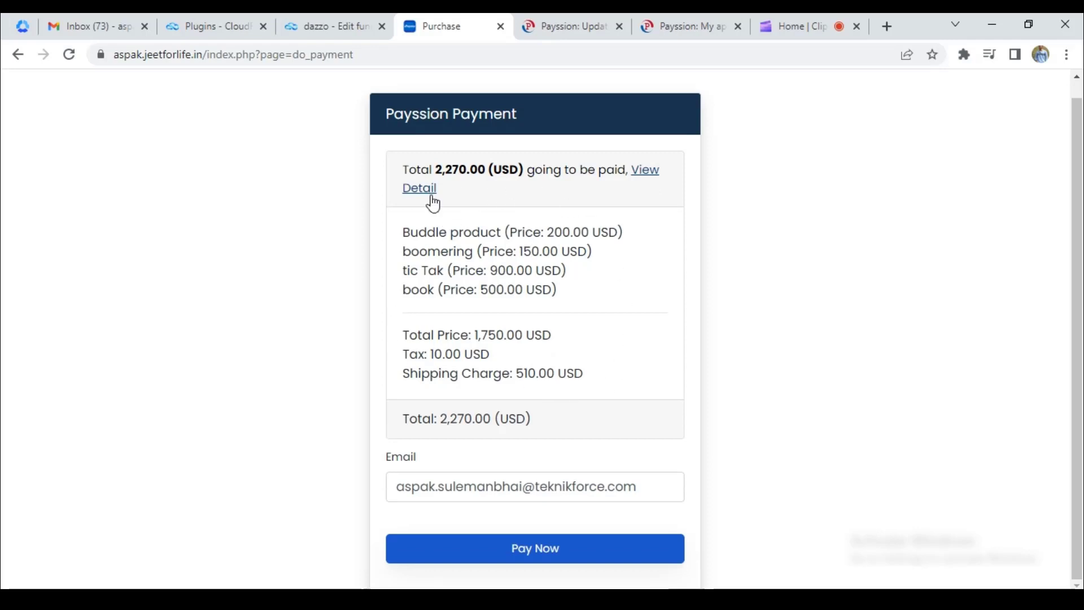
left_click(524, 556)
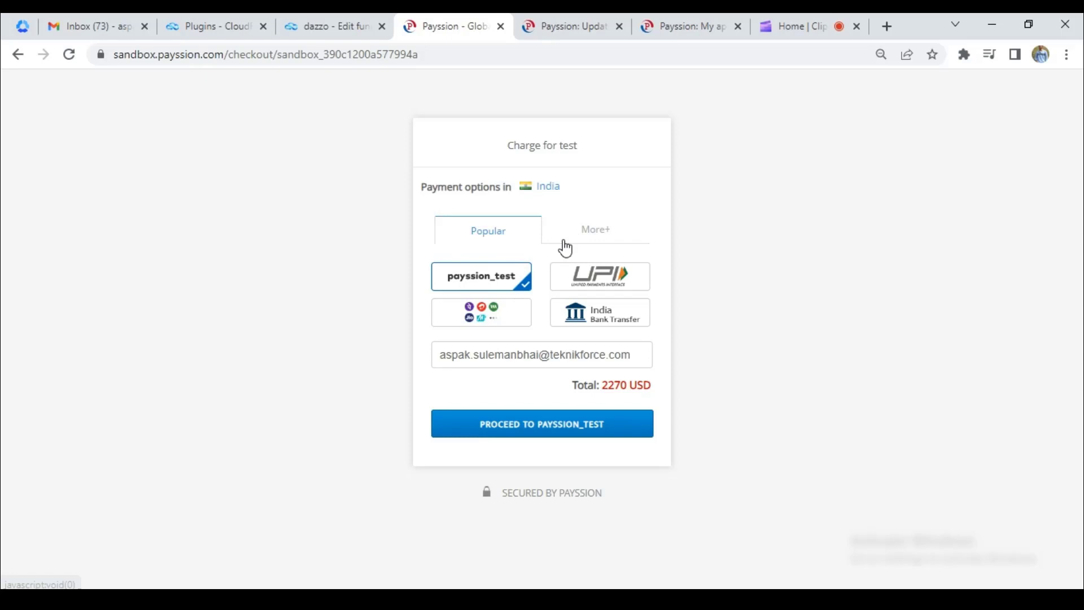
Browse the Indian e-wallets and More+ payment methods, then return to the Popular options.
left_click(504, 314)
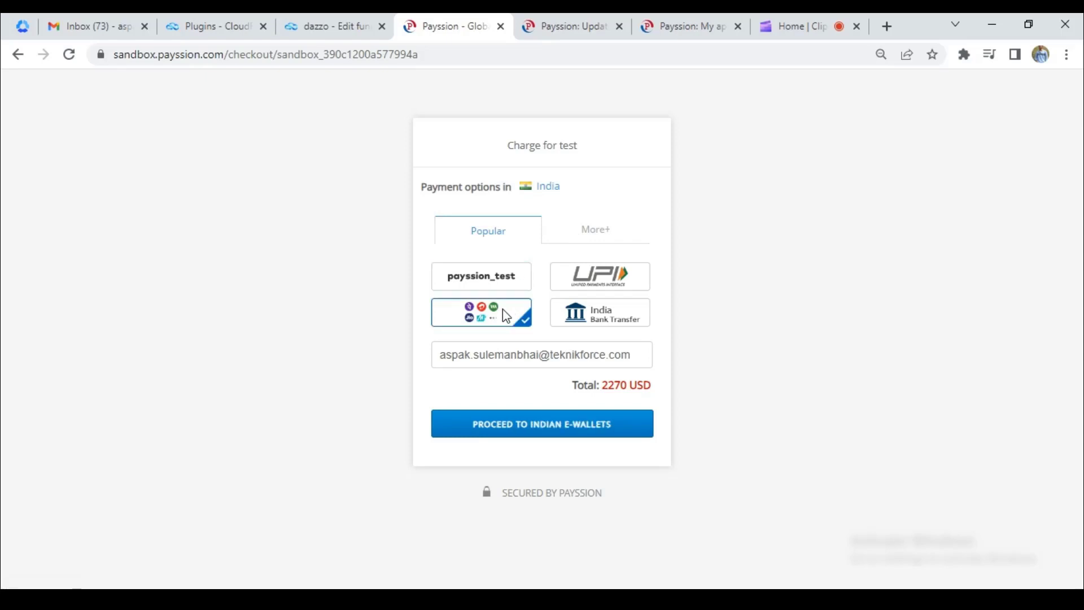
left_click(596, 229)
left_click(545, 286)
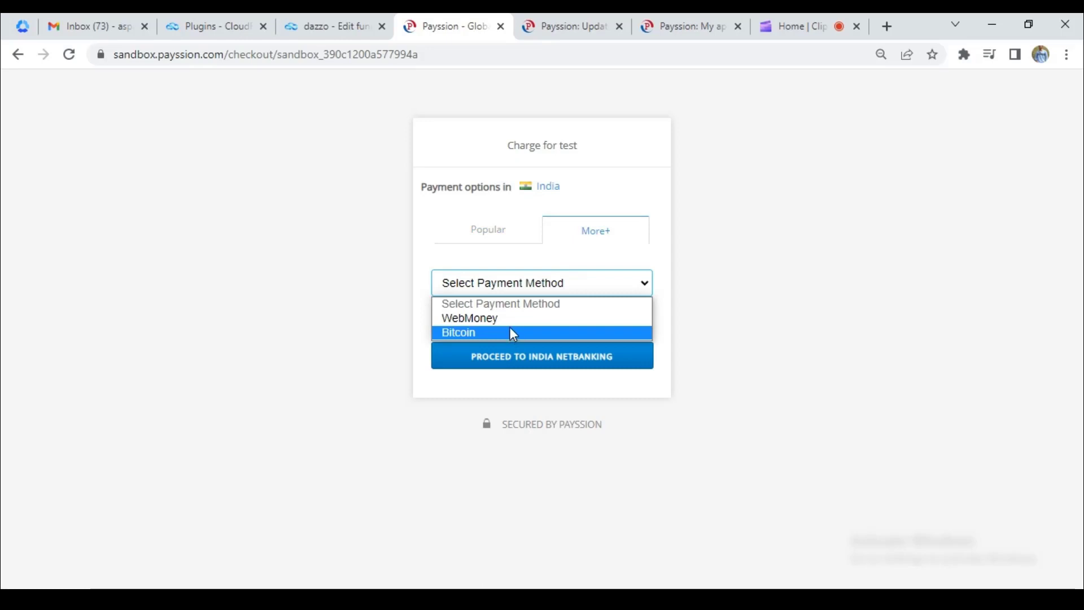
left_click(533, 294)
left_click(521, 246)
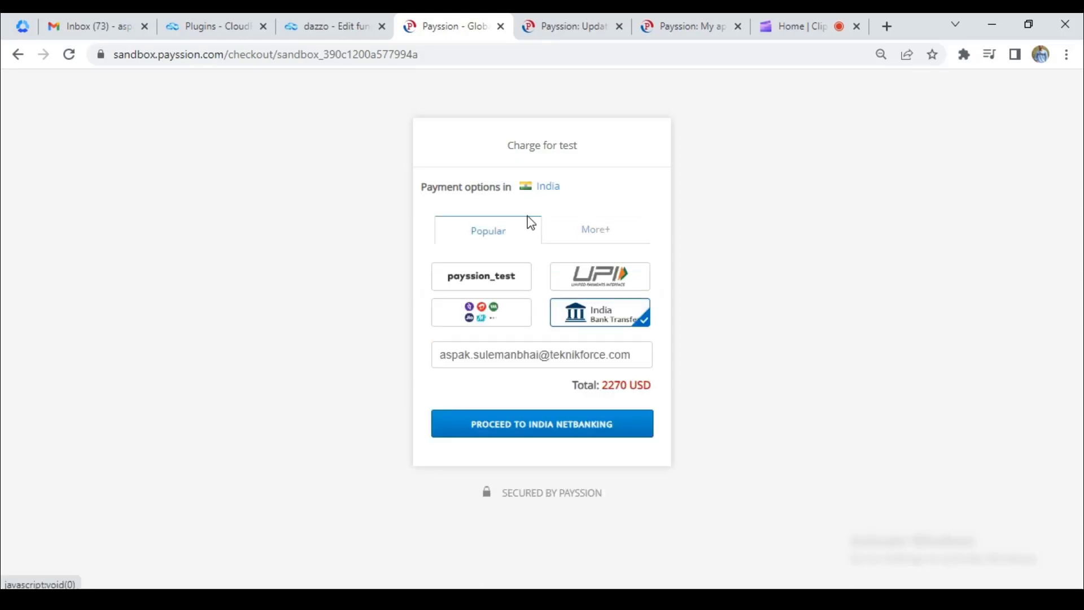
Switch the payment country to Hungary, then back to India.
left_click(548, 188)
left_click(556, 252)
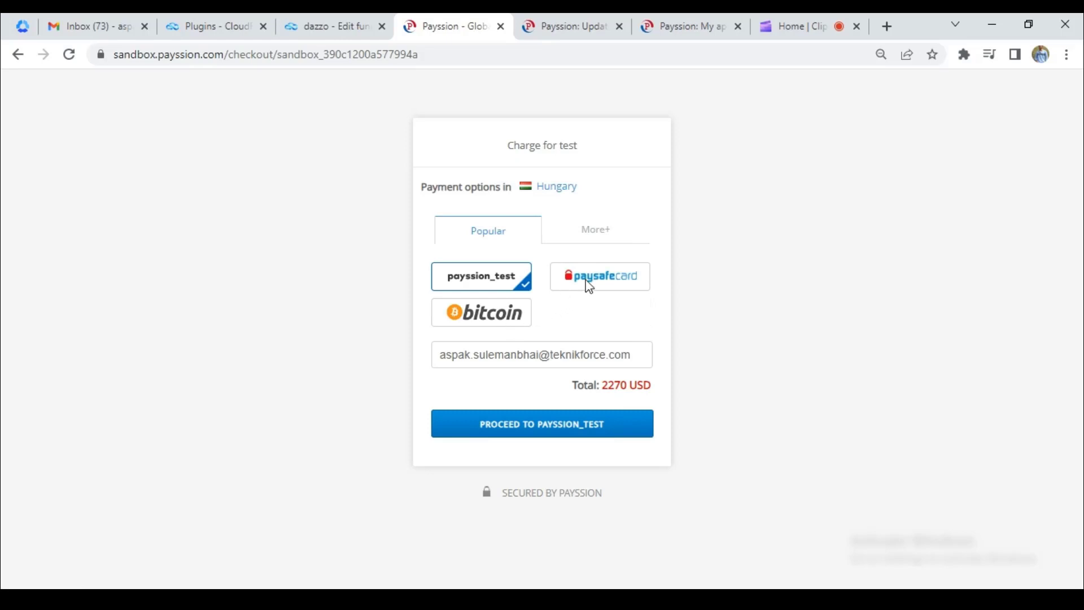
left_click(557, 188)
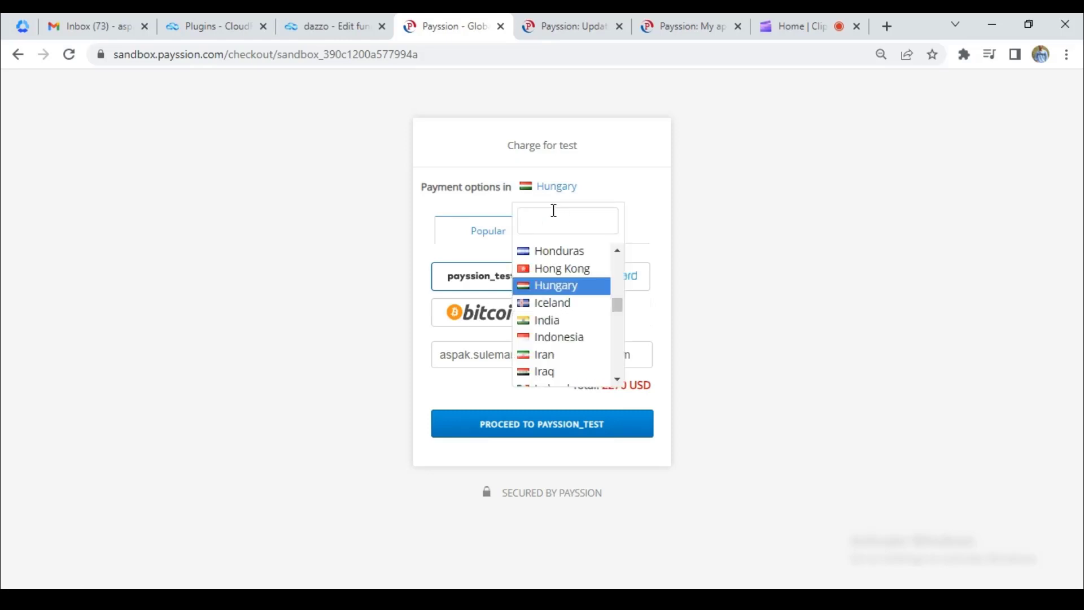
type("indi")
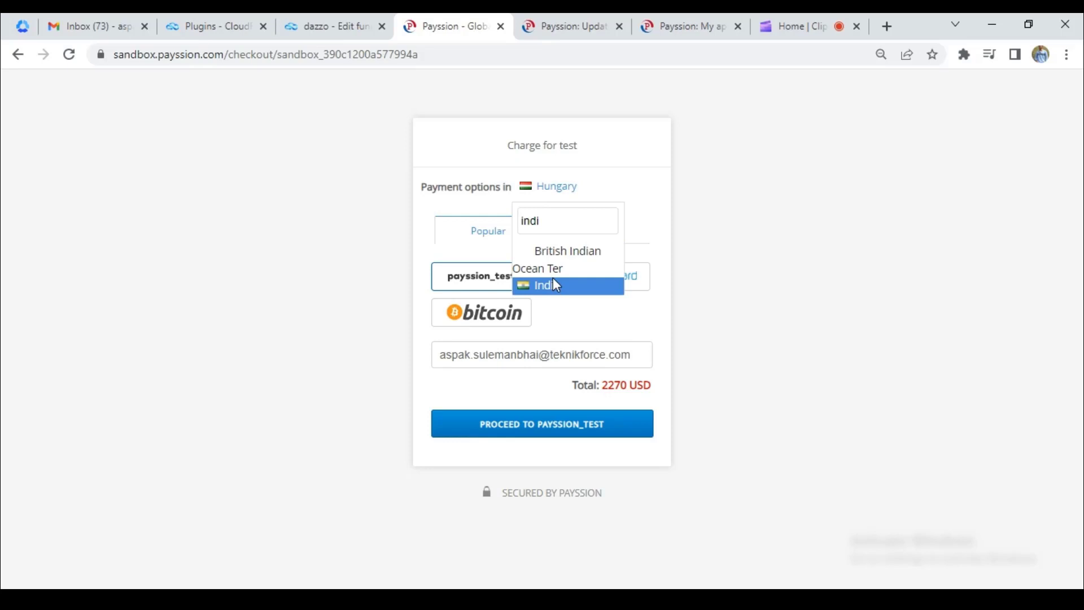
left_click(556, 285)
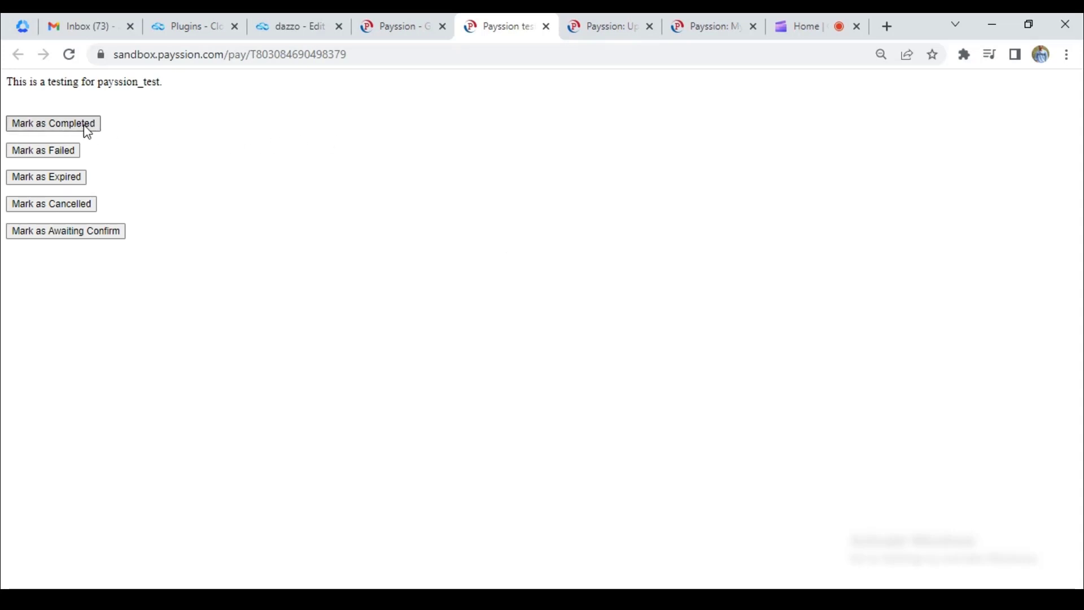
Mark the payssion_test sandbox payment as Completed.
left_click(80, 132)
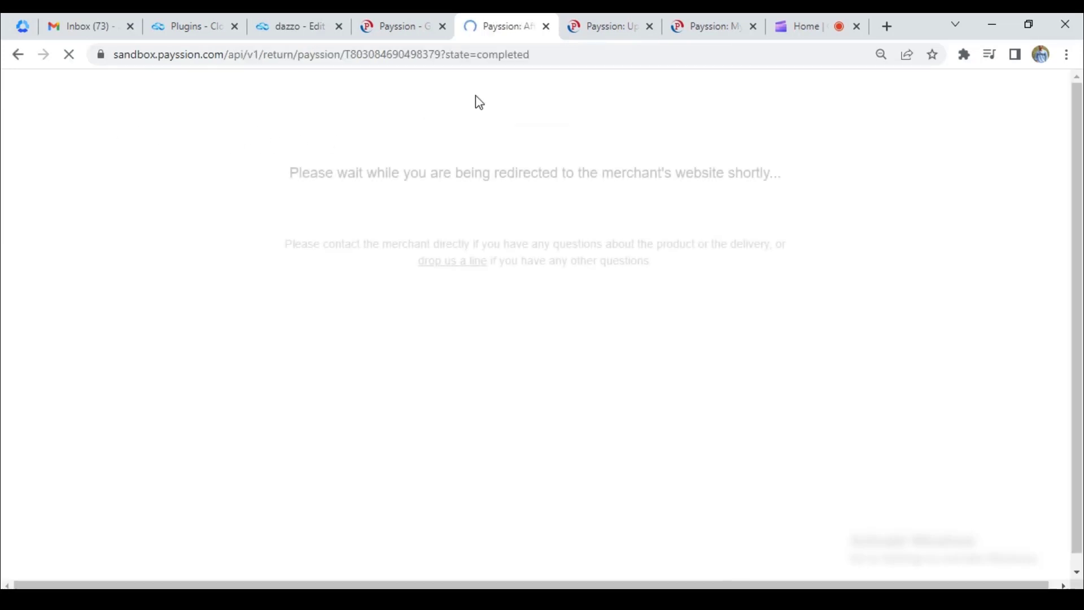